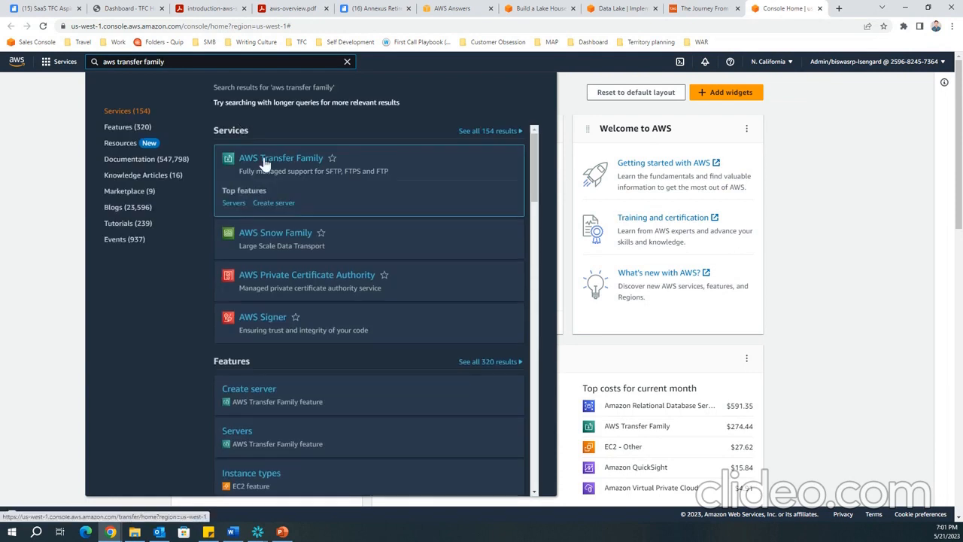
# Step: Open the AWS Transfer Family service and look over its overview page
pyautogui.click(265, 165)
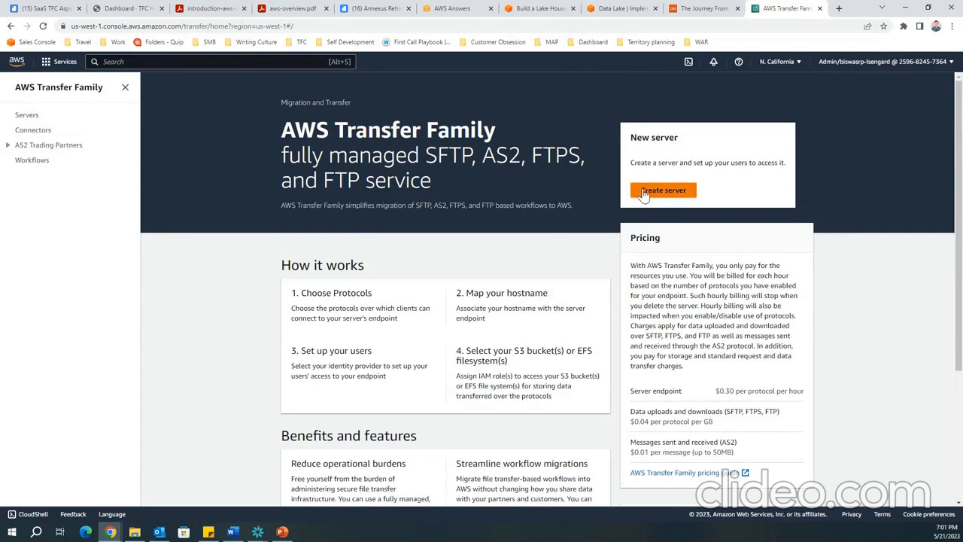
pyautogui.scroll(-2, 689, 394)
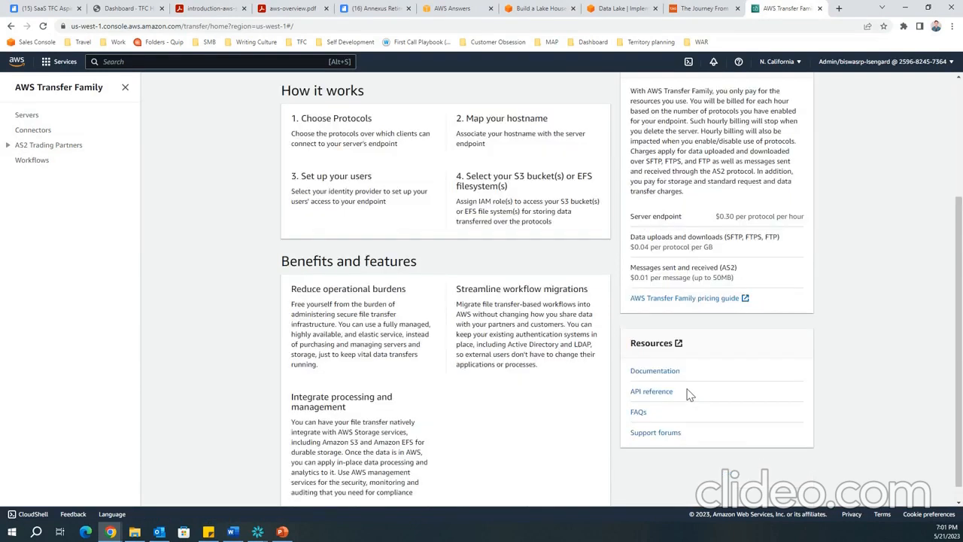
pyautogui.scroll(2, 688, 394)
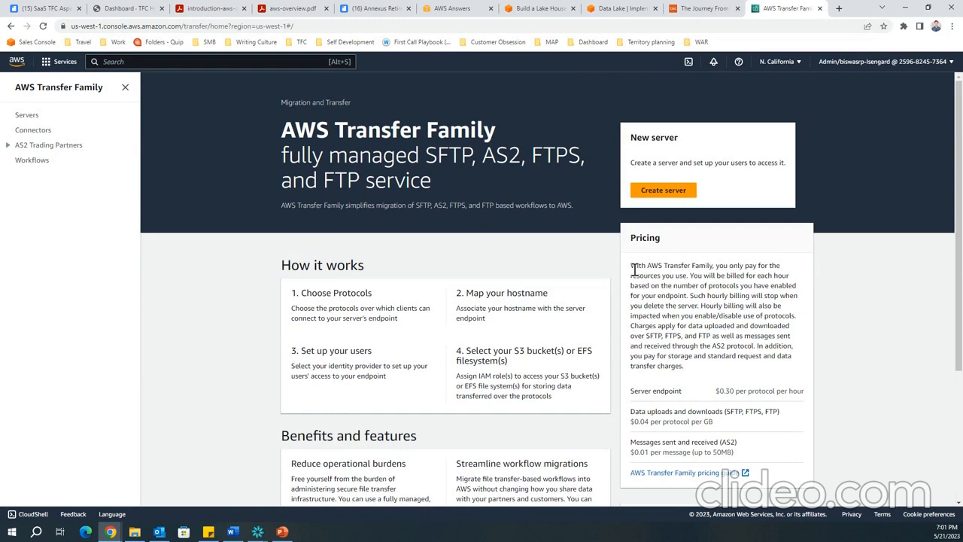
# Step: Start creating a Transfer Family server with the SFTP protocol and a Service managed identity provider
pyautogui.click(662, 190)
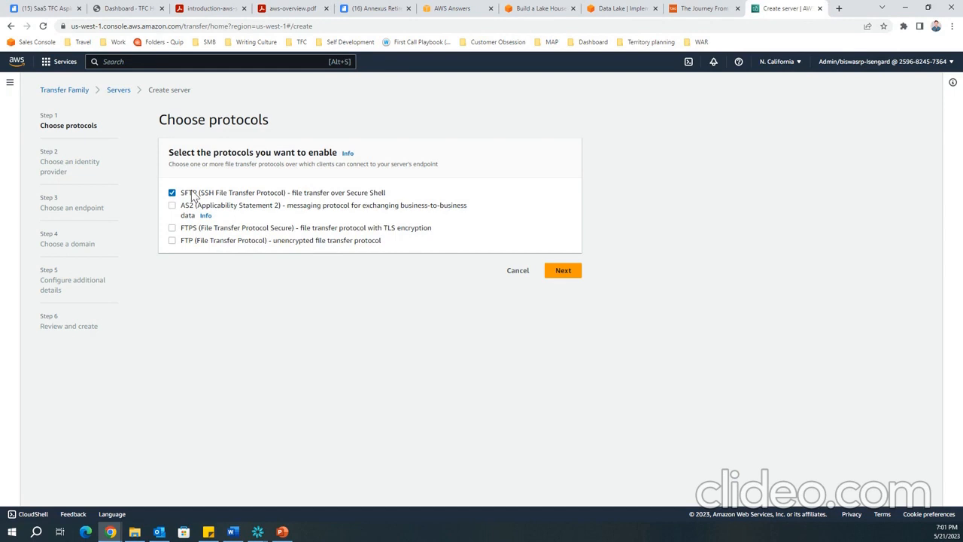
pyautogui.click(566, 272)
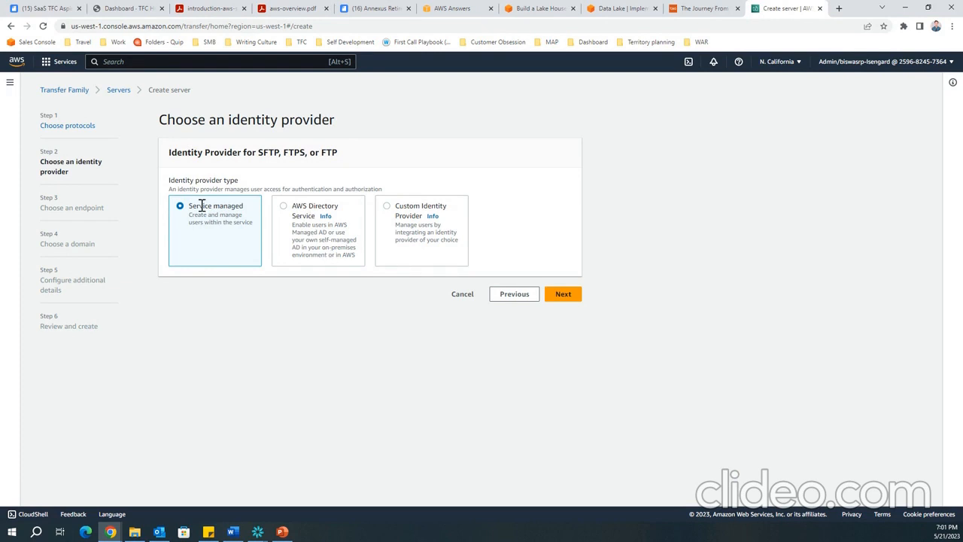
pyautogui.click(563, 295)
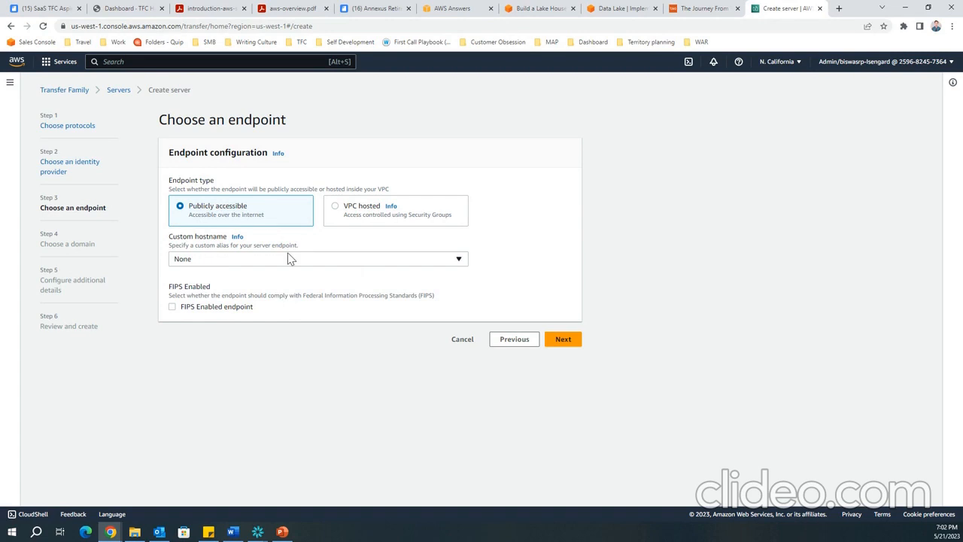
# Step: Configure a publicly accessible endpoint with custom hostname None, and use Amazon S3 as the server's storage domain
pyautogui.click(228, 260)
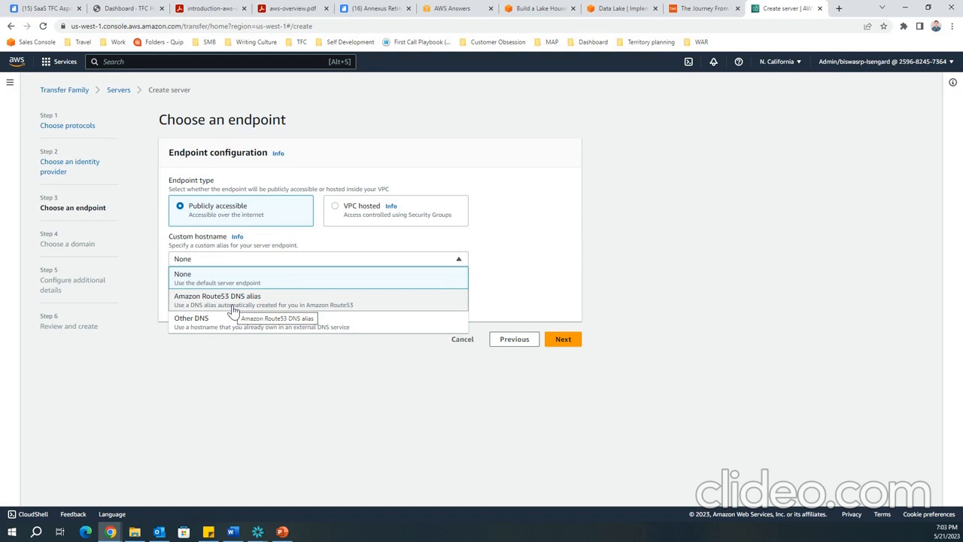
pyautogui.click(480, 244)
pyautogui.click(552, 339)
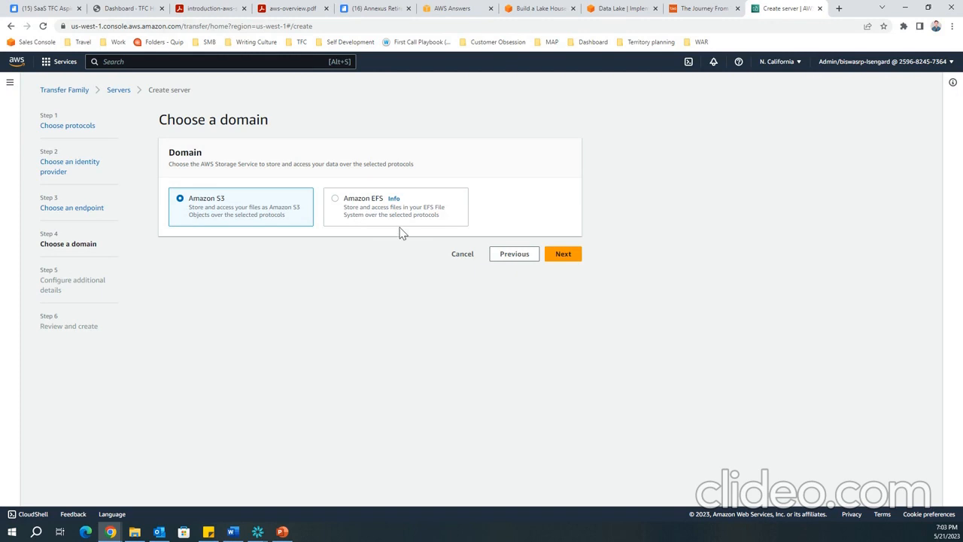
pyautogui.click(560, 254)
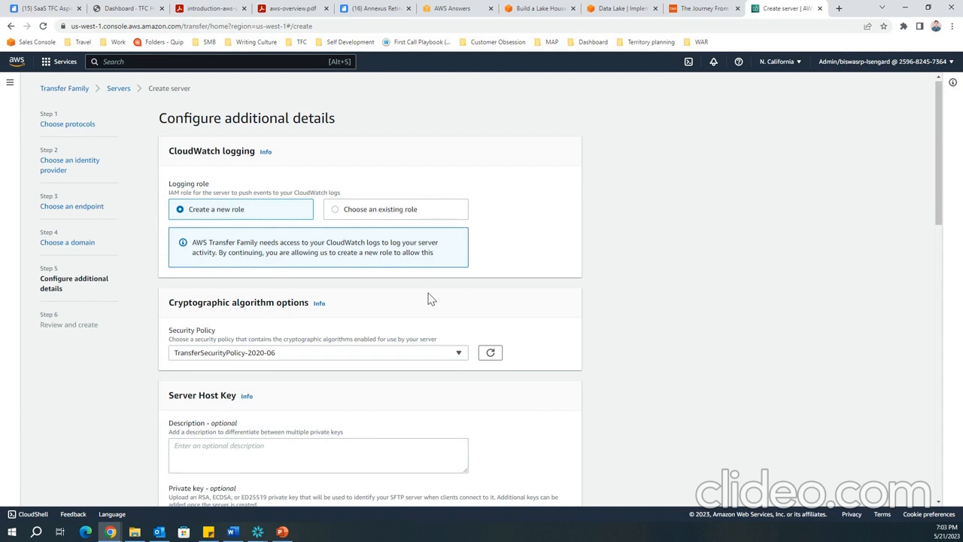
# Step: Examine the additional server details, from CloudWatch logging, security policy and host key to tags, managed workflows, banners and additional configuration
pyautogui.scroll(-1, 431, 297)
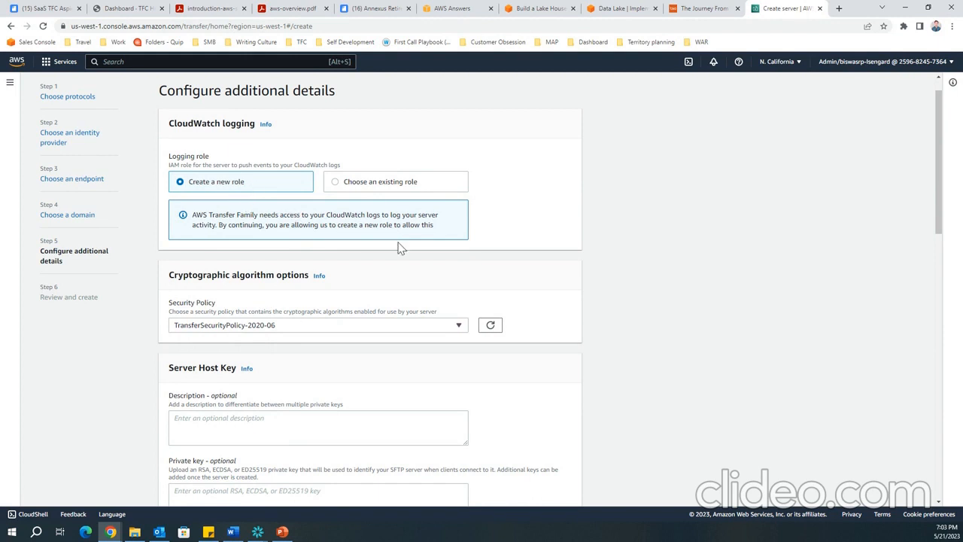
pyautogui.scroll(-1, 484, 253)
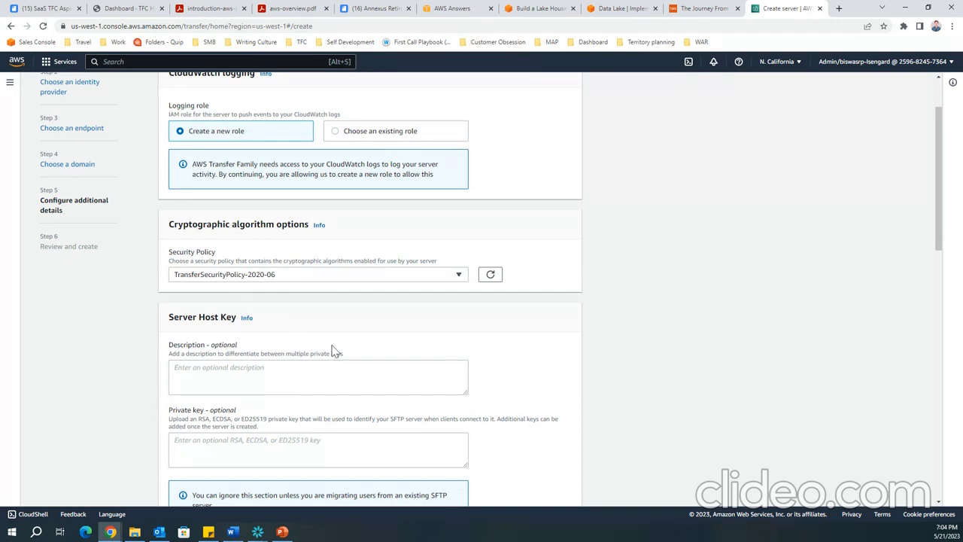
pyautogui.scroll(-2, 425, 362)
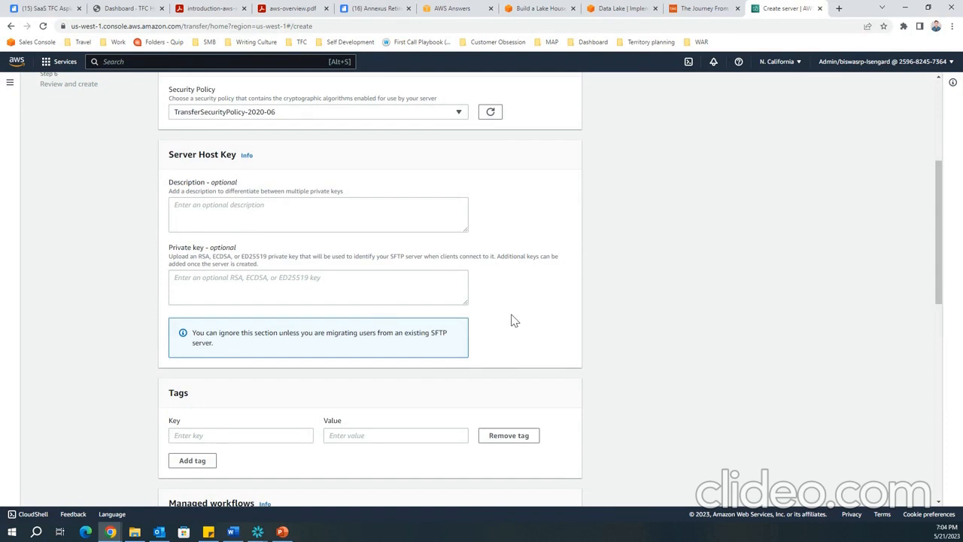
pyautogui.scroll(-2, 559, 337)
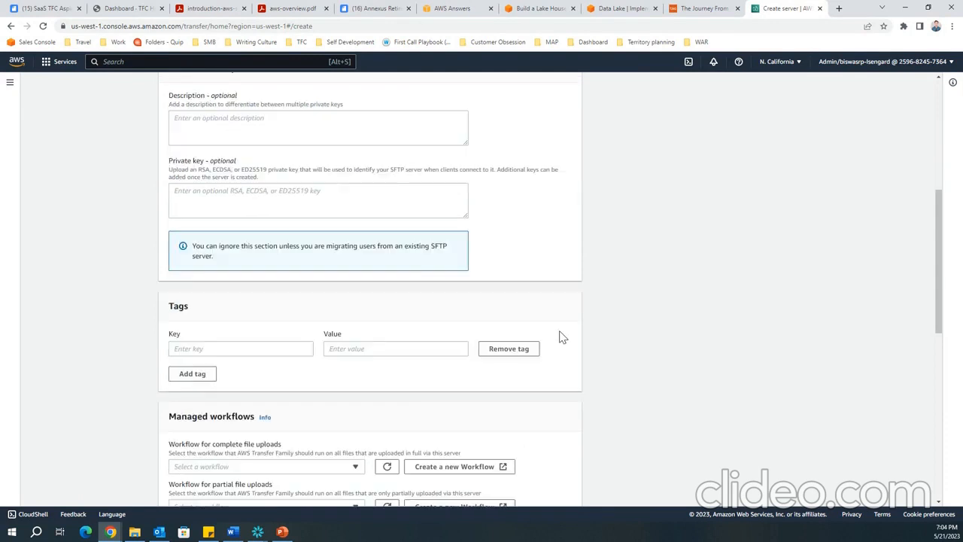
pyautogui.scroll(-5, 559, 337)
pyautogui.scroll(7, 559, 337)
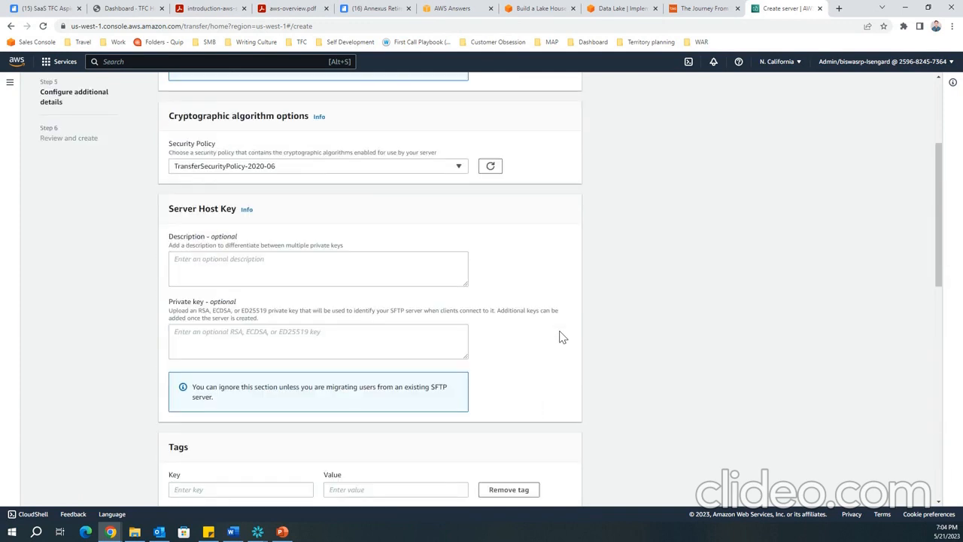
pyautogui.scroll(-1, 560, 337)
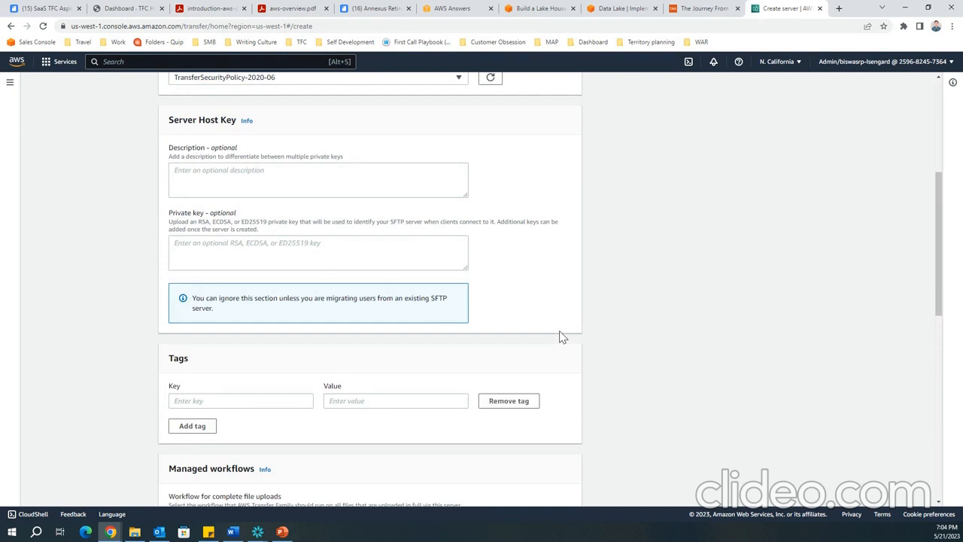
pyautogui.scroll(-1, 560, 337)
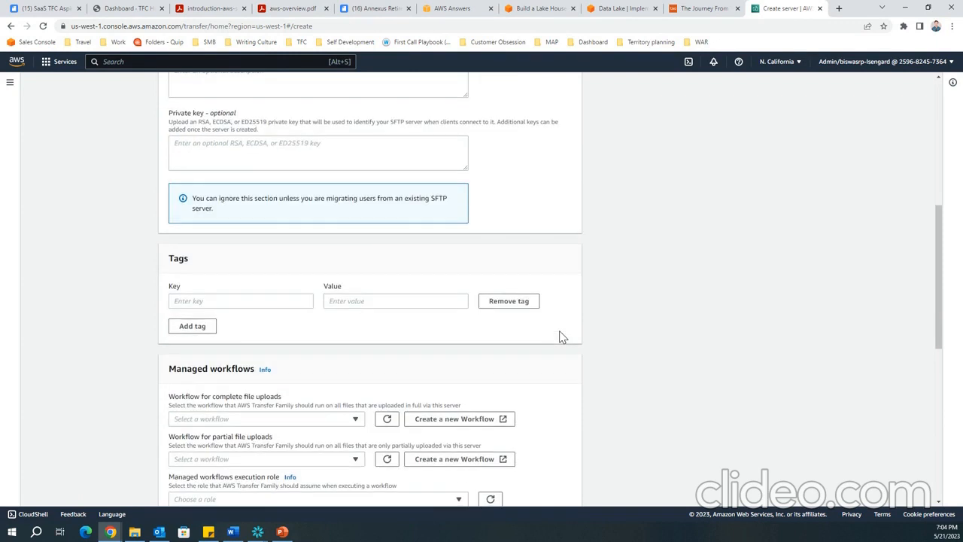
pyautogui.scroll(-1, 559, 337)
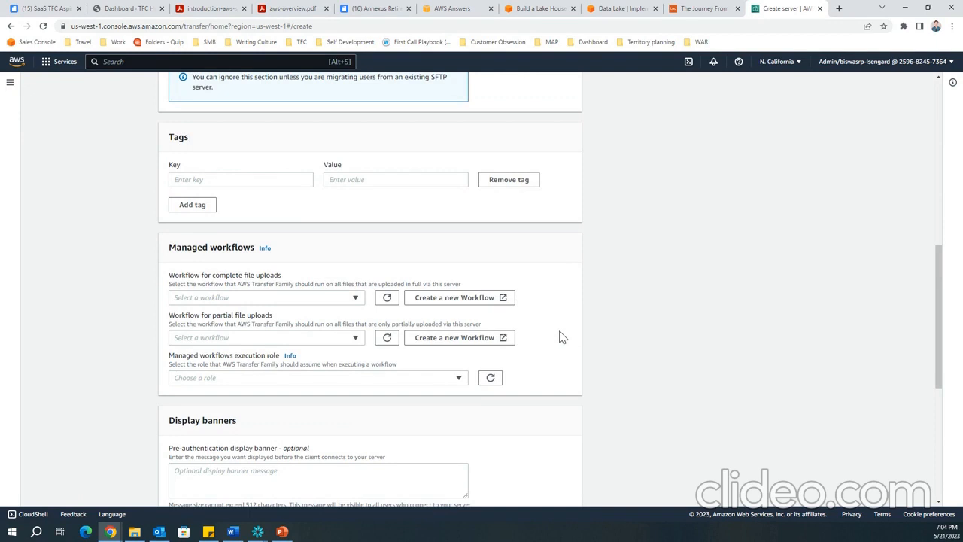
pyautogui.scroll(-2, 559, 337)
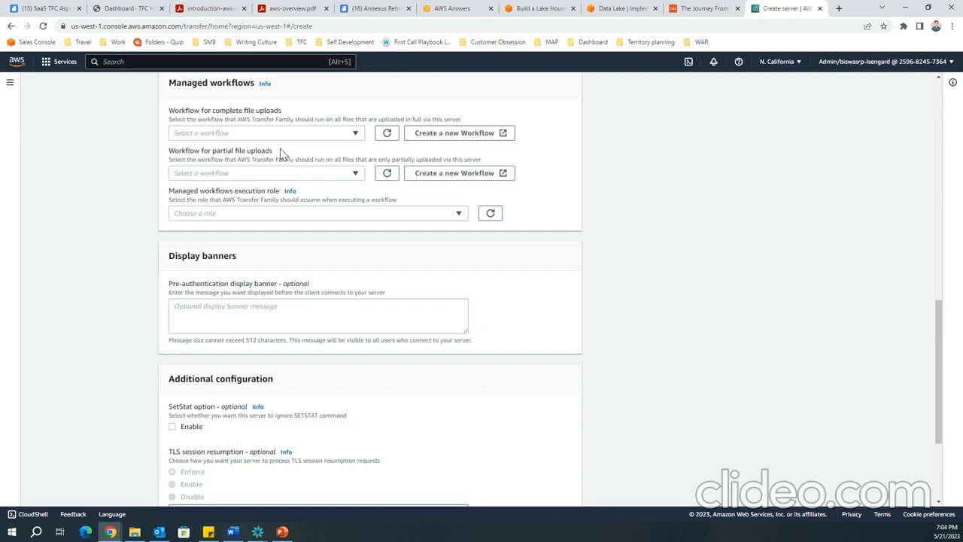
pyautogui.click(310, 142)
pyautogui.click(310, 143)
pyautogui.scroll(-3, 517, 376)
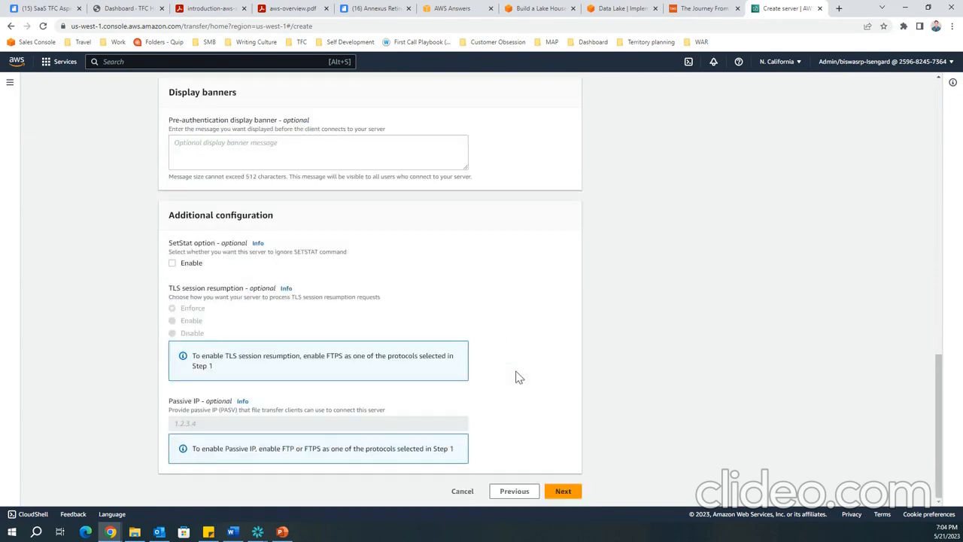
# Step: Accept the default additional details and create the server from the final review
pyautogui.click(557, 495)
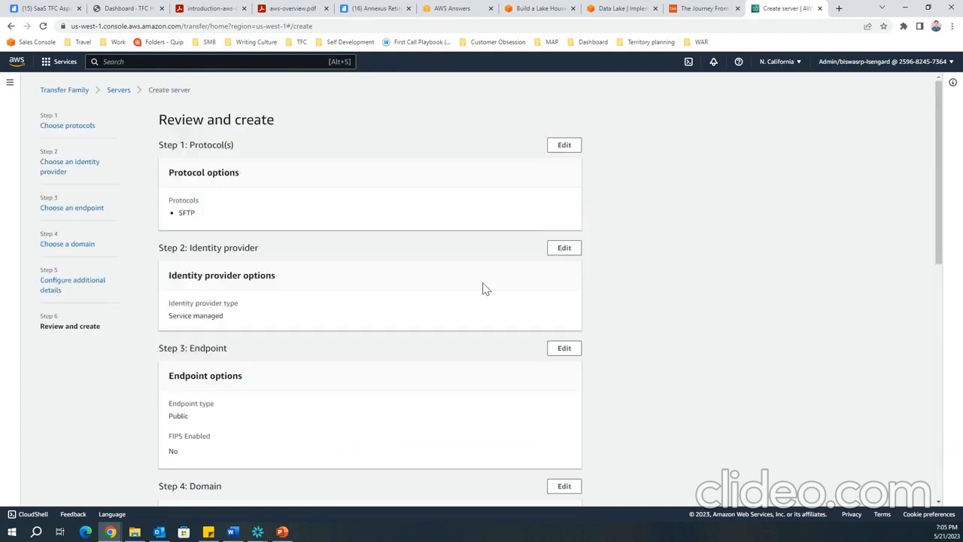
pyautogui.scroll(-15, 485, 288)
pyautogui.click(532, 496)
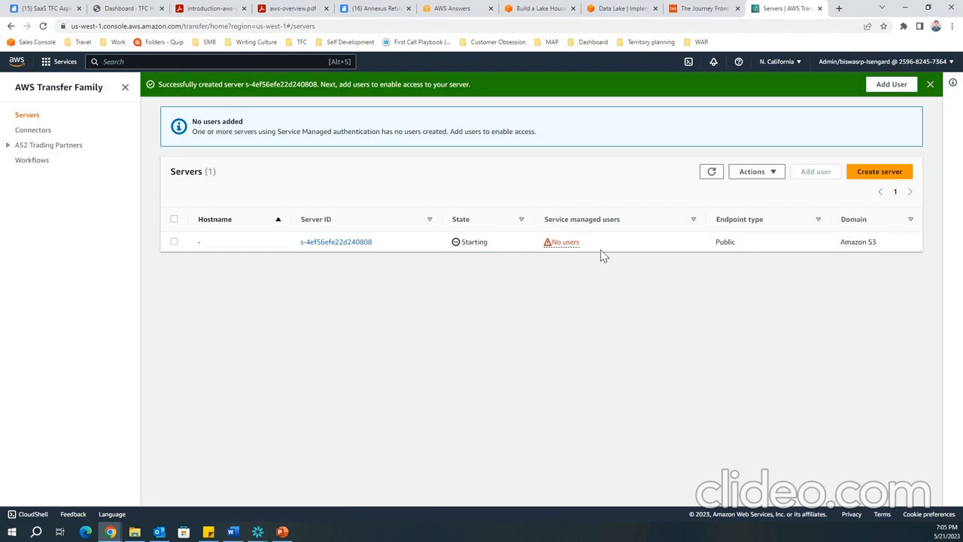
# Step: Refresh the server list and check the new server's user status and available actions
pyautogui.click(714, 172)
pyautogui.click(556, 245)
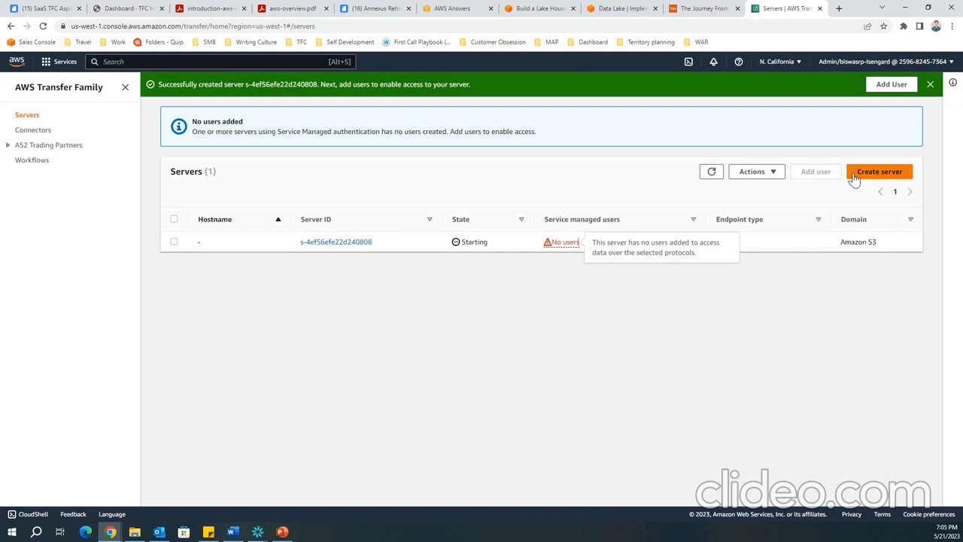
pyautogui.click(756, 172)
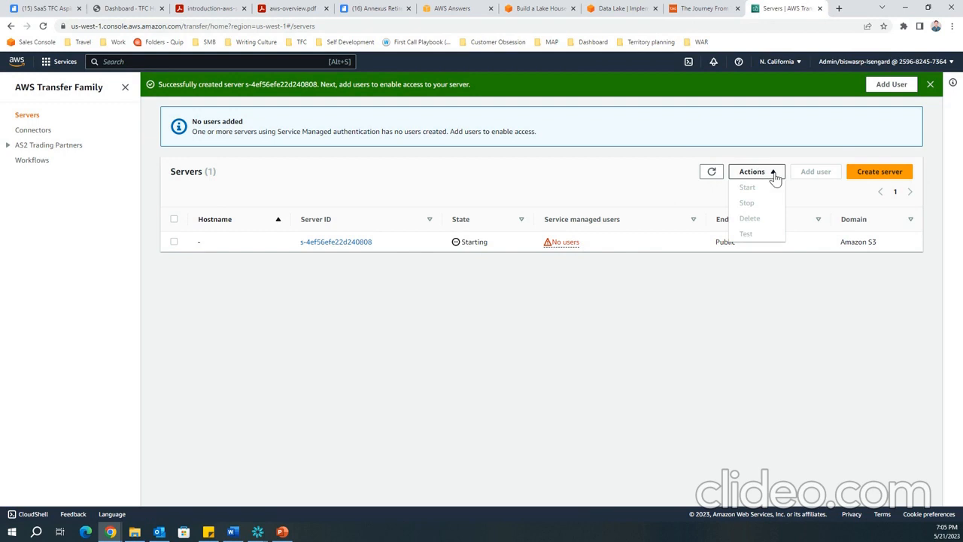
pyautogui.click(495, 308)
# Step: Open the new server's details and start adding a user to it
pyautogui.click(336, 245)
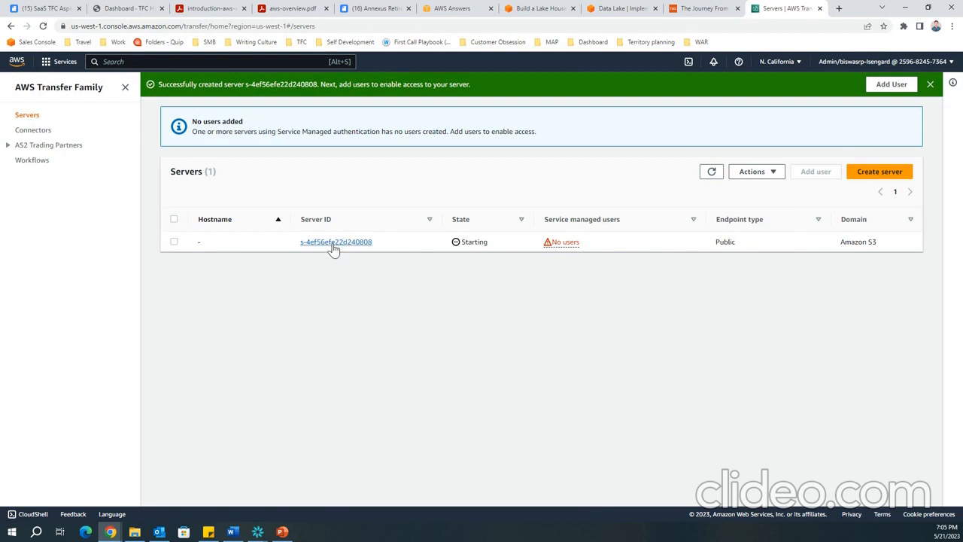
pyautogui.scroll(-10, 613, 377)
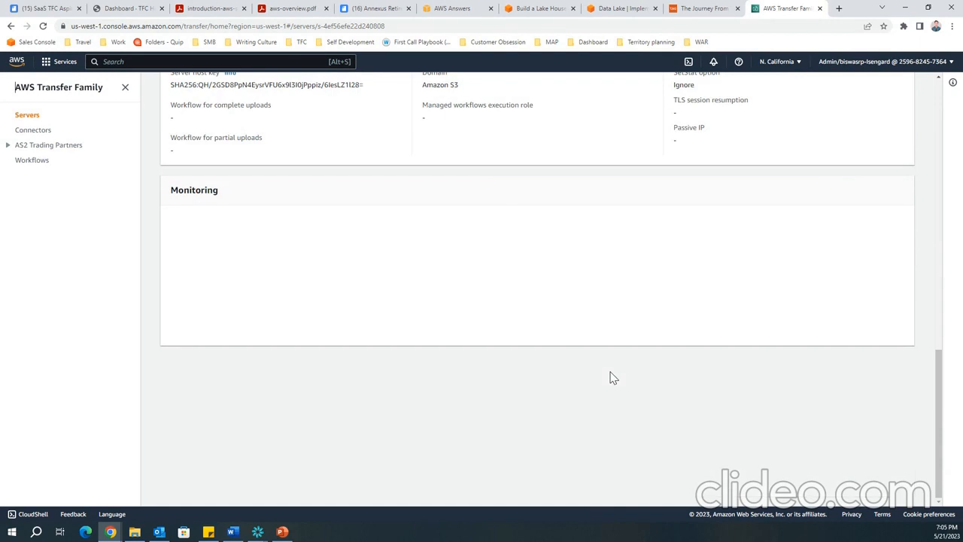
pyautogui.scroll(5, 893, 281)
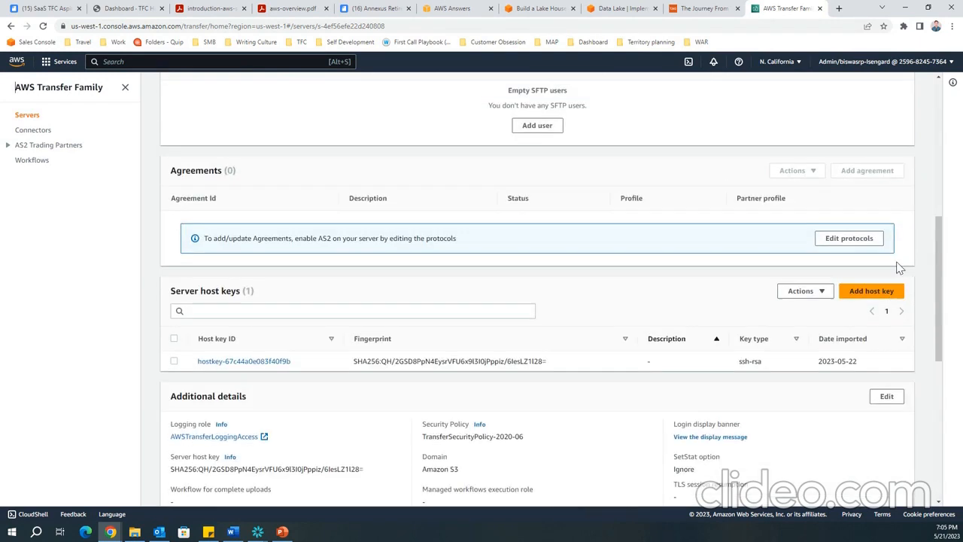
pyautogui.scroll(5, 758, 358)
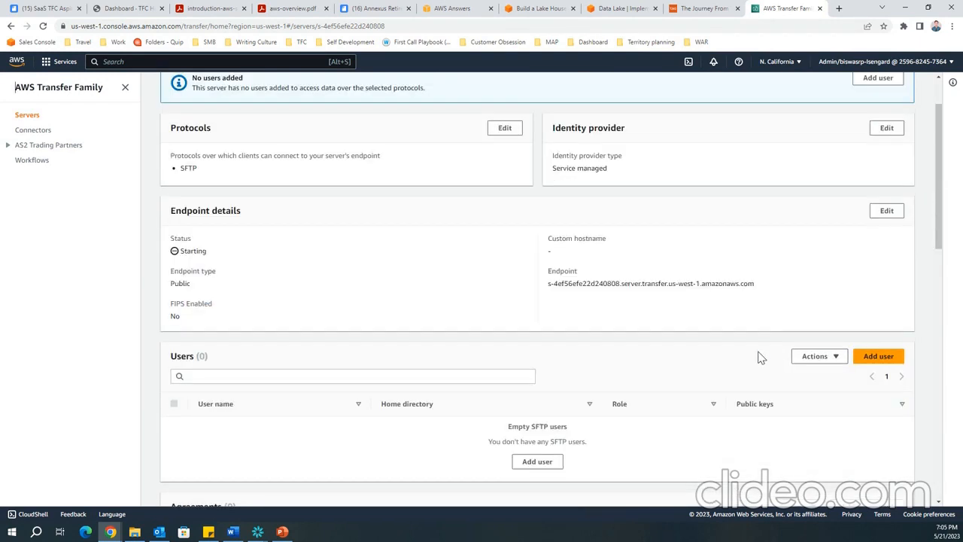
pyautogui.click(879, 370)
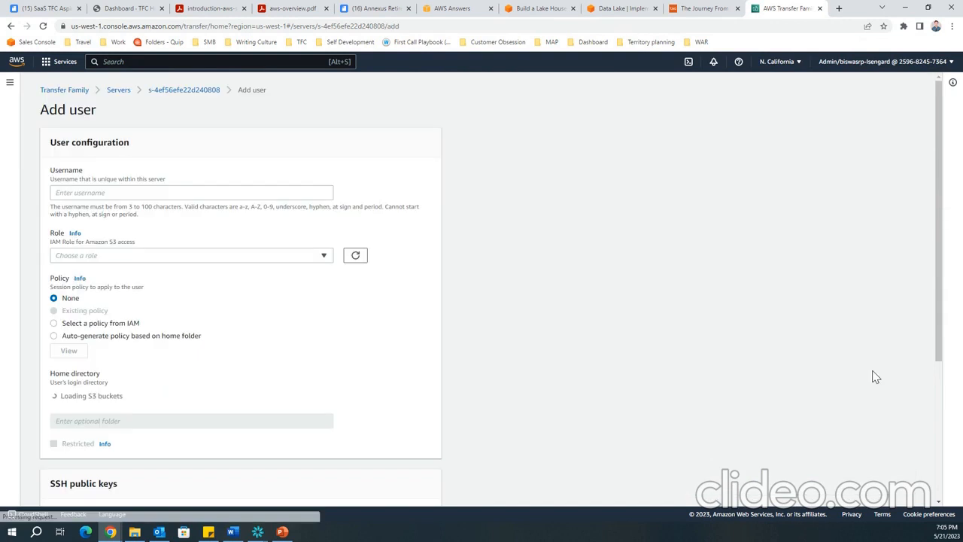
# Step: Set the new user's username to testuser1
pyautogui.click(128, 193)
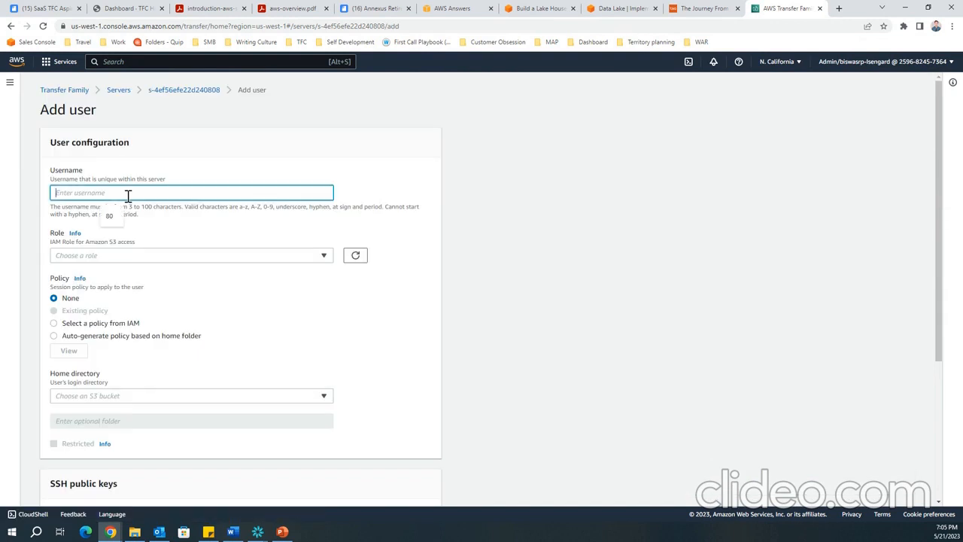
pyautogui.write('testuser1')
pyautogui.click(97, 258)
pyautogui.click(96, 259)
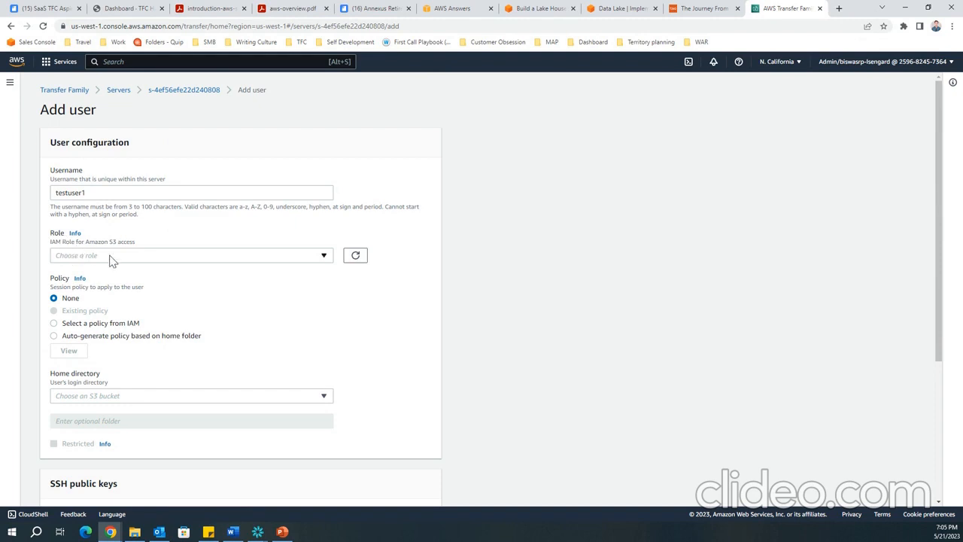
pyautogui.click(89, 194)
pyautogui.moveTo(88, 195); pyautogui.dragTo(52, 191)
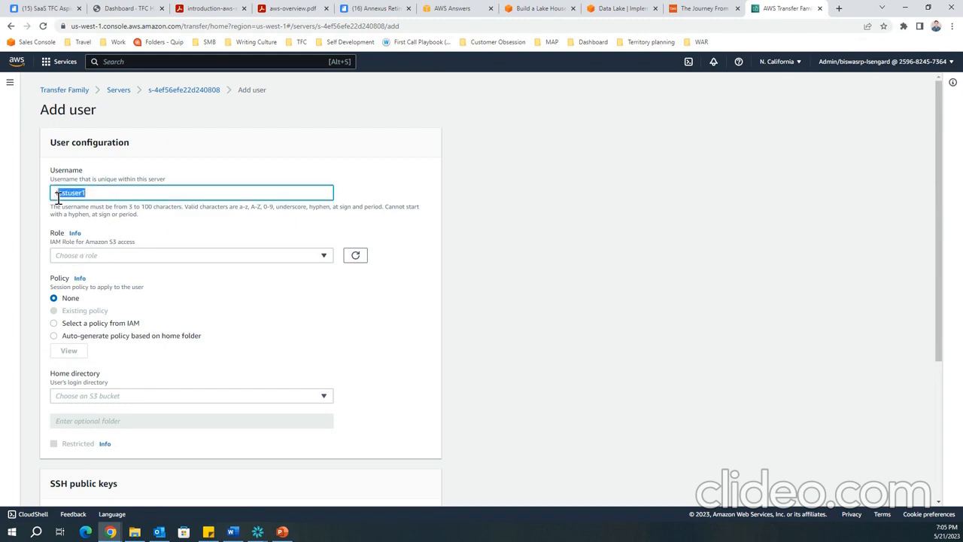
# Step: Filter the IAM roles by S3 and assign the S3Upload role to the new user
pyautogui.click(96, 257)
pyautogui.click(95, 261)
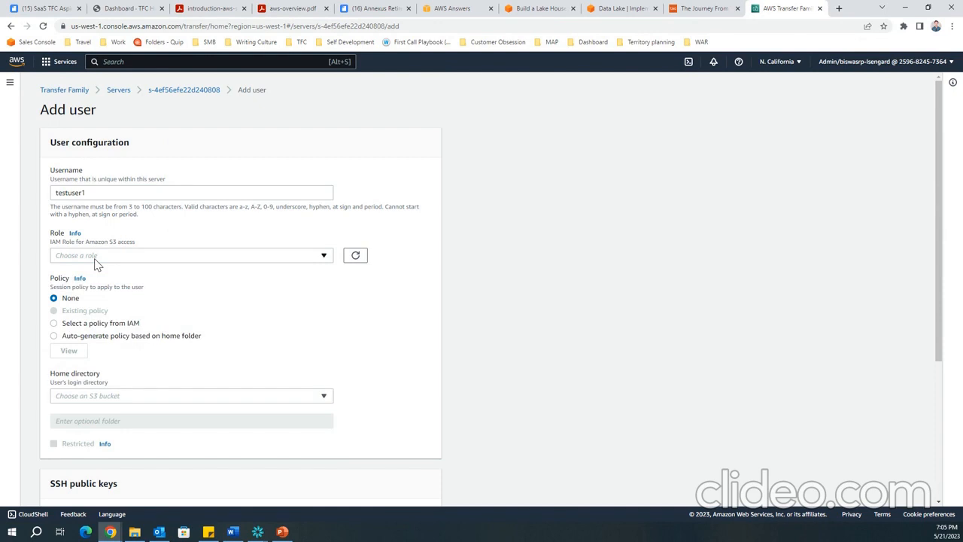
pyautogui.click(96, 259)
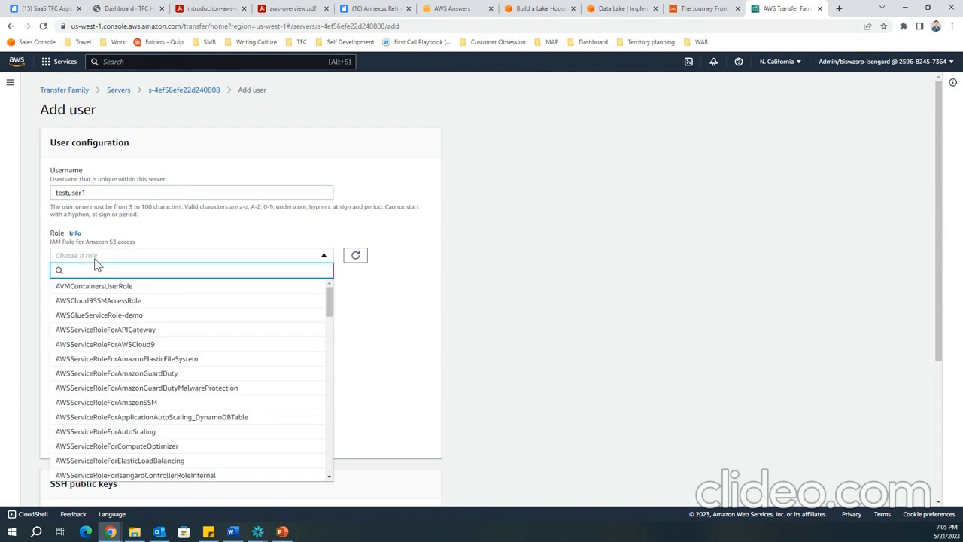
pyautogui.write('S3')
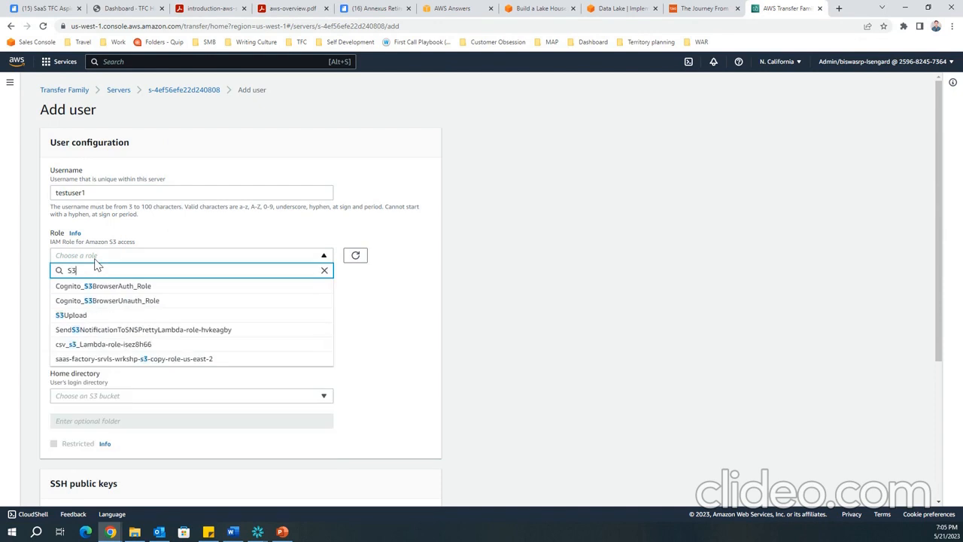
pyautogui.click(78, 317)
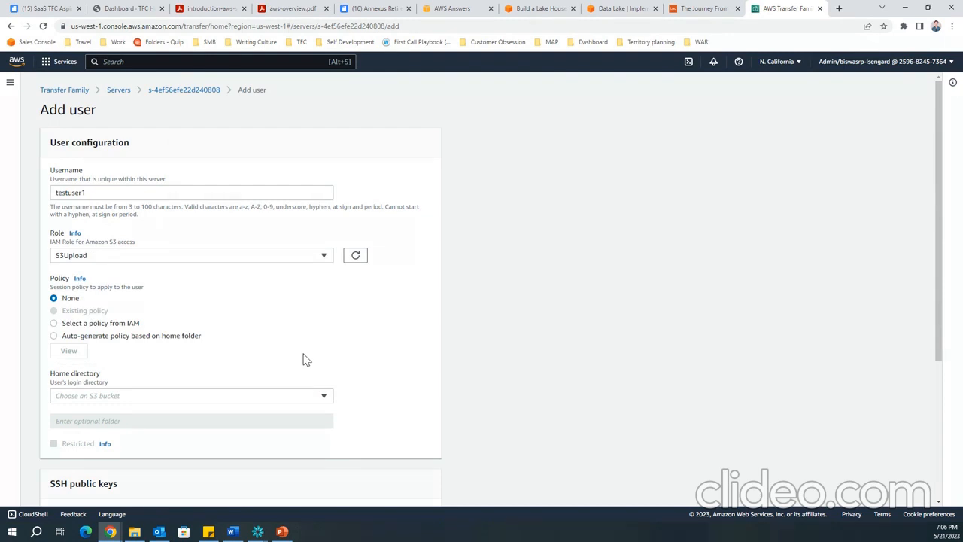
# Step: Set the user's home directory to the testuser1 folder in meetup-test-bucket and make it restricted
pyautogui.scroll(-2, 355, 356)
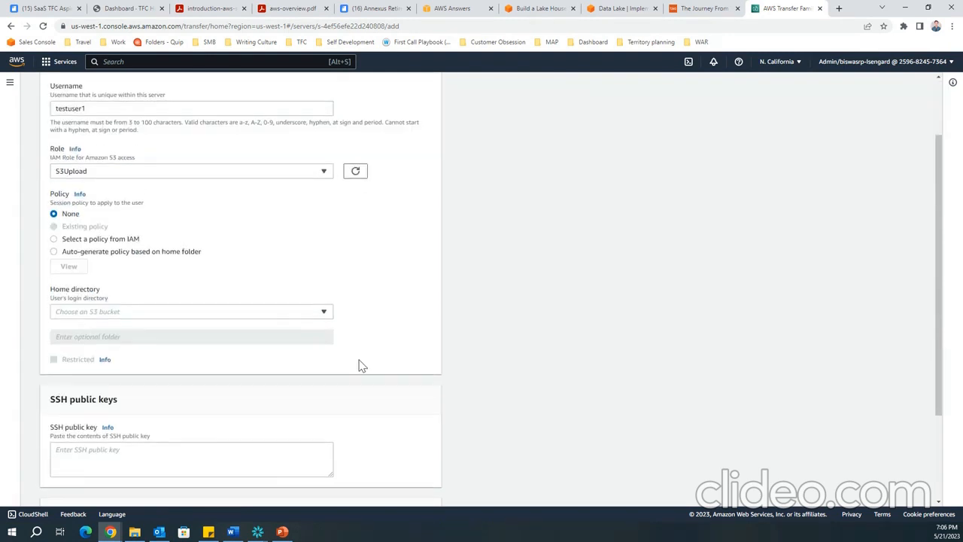
pyautogui.scroll(-2, 360, 365)
pyautogui.click(138, 218)
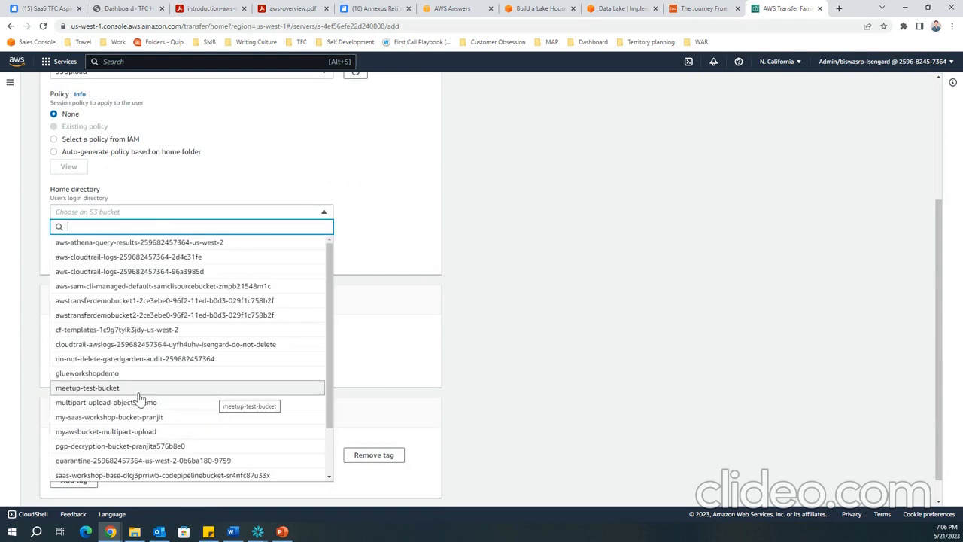
pyautogui.click(99, 391)
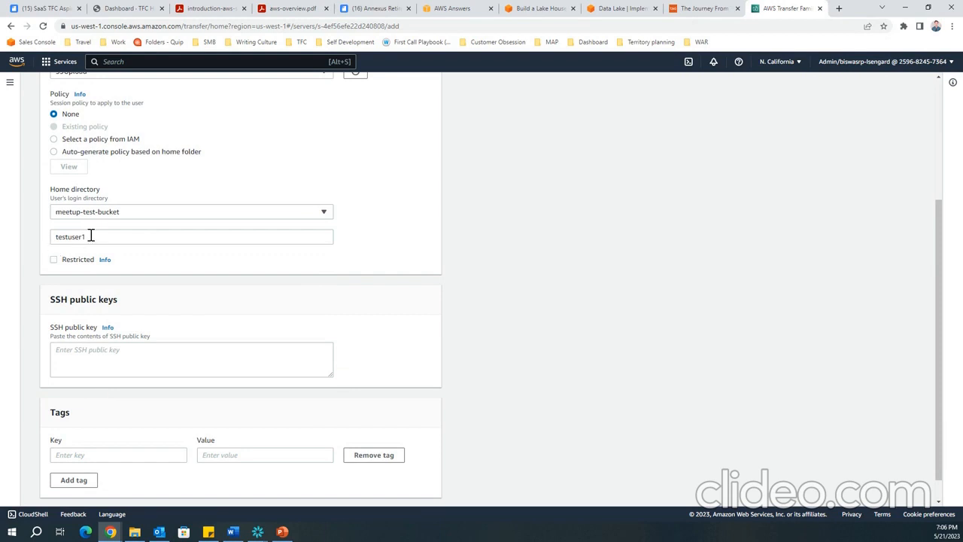
pyautogui.moveTo(91, 238); pyautogui.dragTo(50, 235)
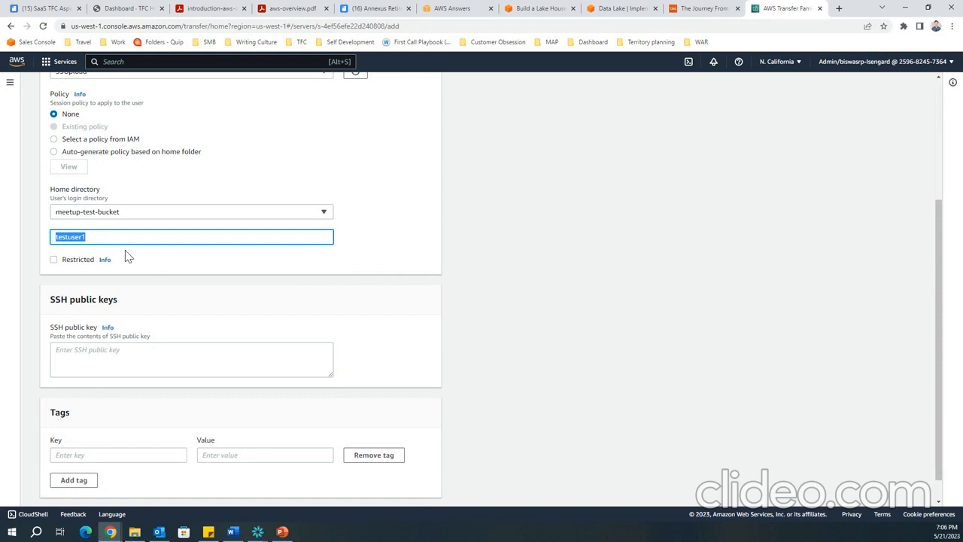
pyautogui.click(151, 270)
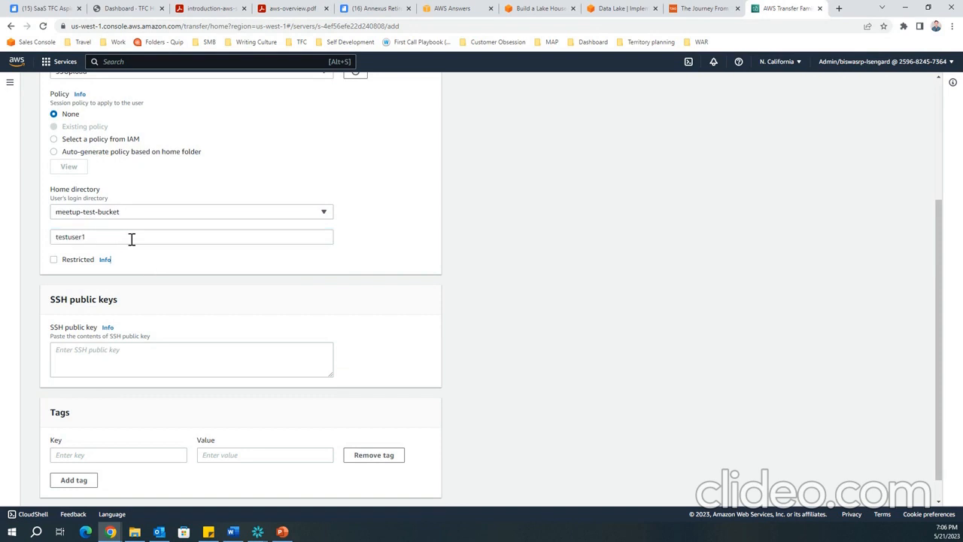
pyautogui.click(54, 259)
# Step: Open PuTTYgen and generate a 2048-bit RSA key pair
pyautogui.scroll(-1, 362, 379)
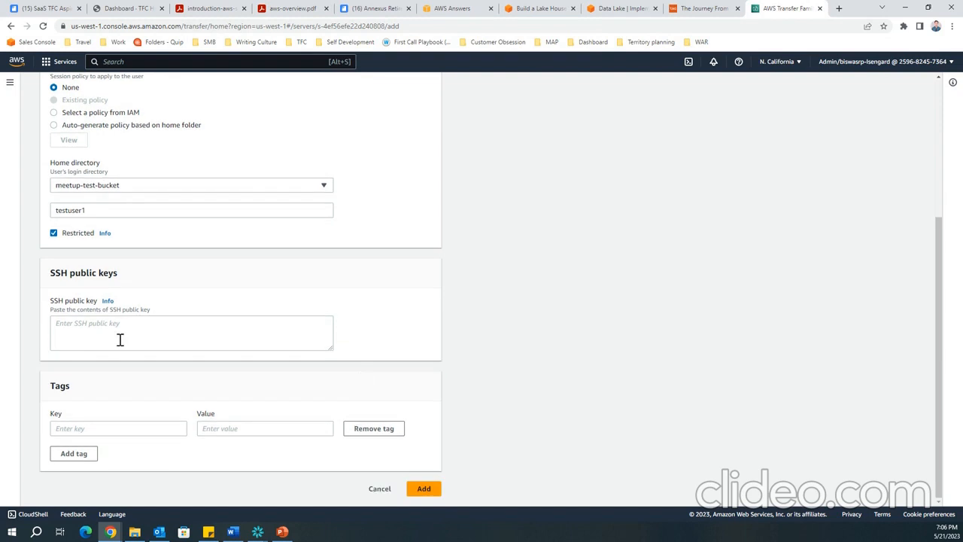
pyautogui.click(38, 532)
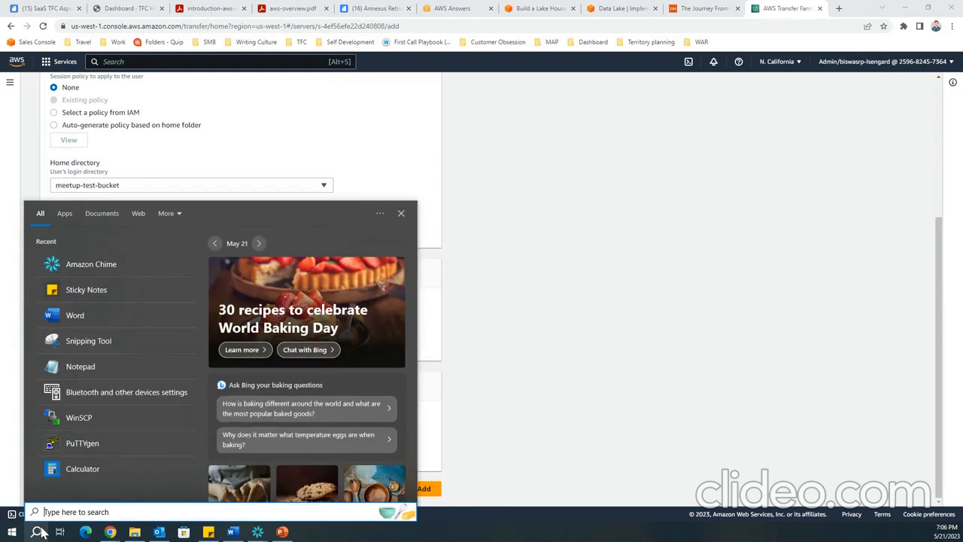
pyautogui.write('keygen')
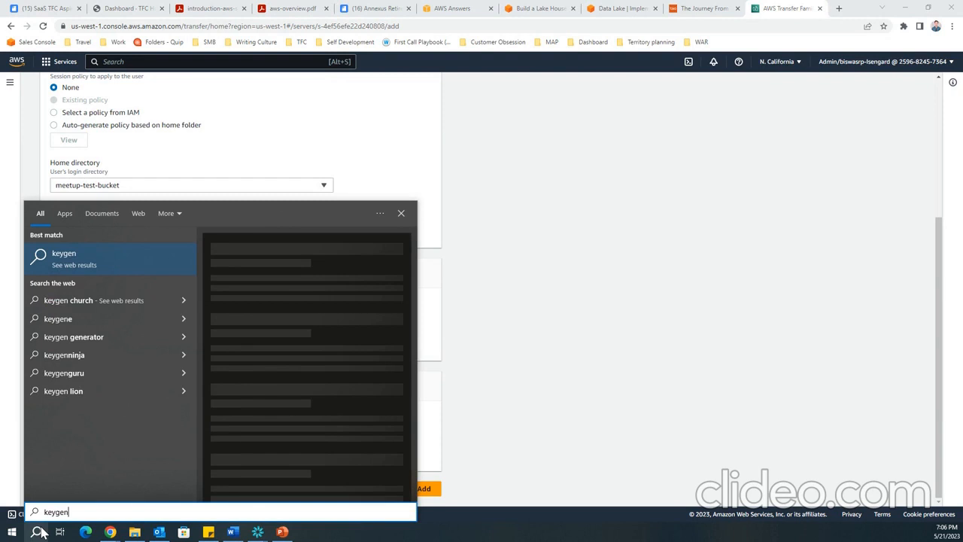
pyautogui.press('BackSpace')
pyautogui.press('BackSpace')
pyautogui.press('BackSpace')
pyautogui.press('BackSpace')
pyautogui.press('BackSpace')
pyautogui.press('BackSpace')
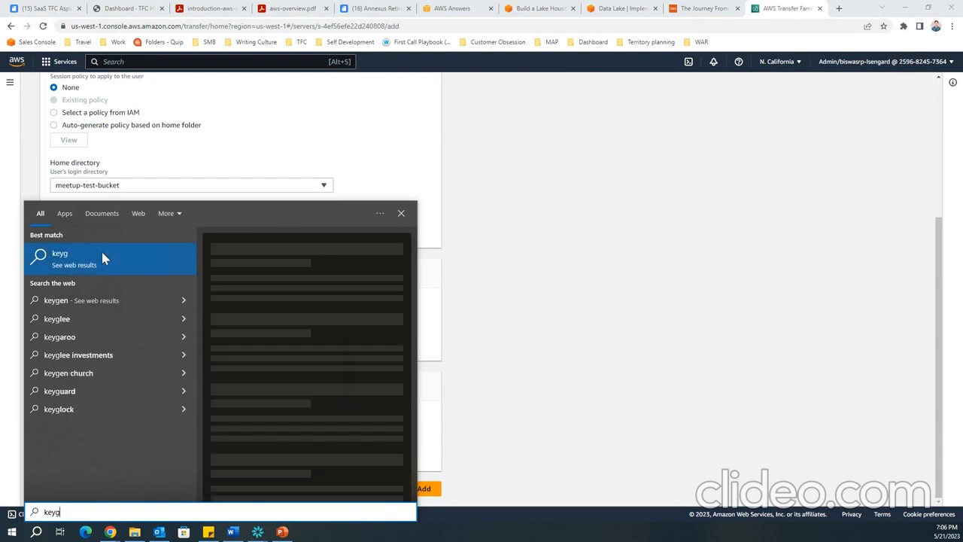
pyautogui.write('putty')
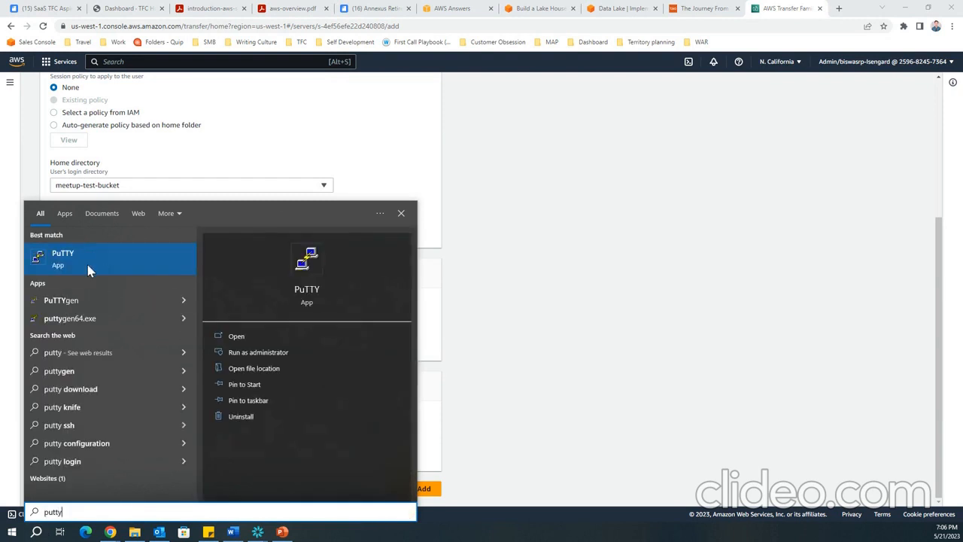
pyautogui.click(78, 299)
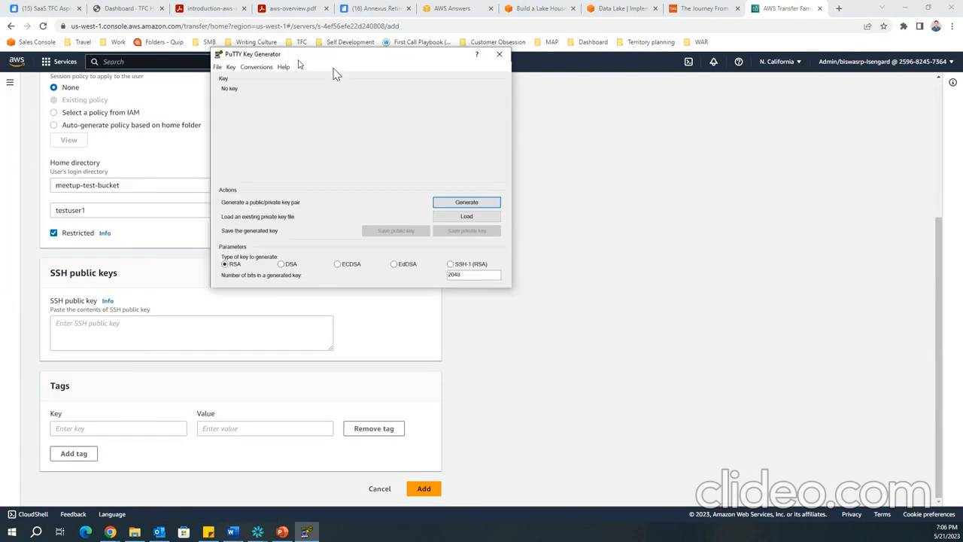
pyautogui.click(578, 246)
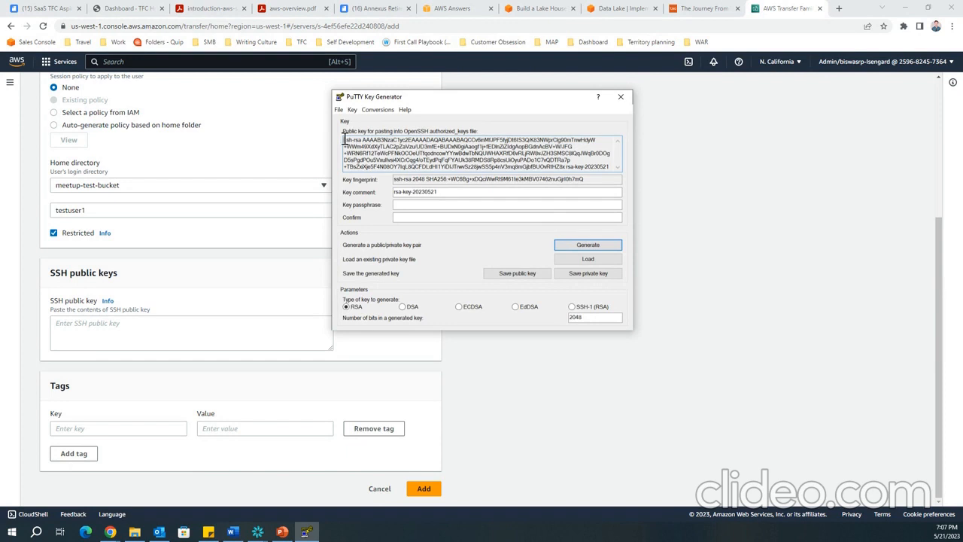
# Step: Copy the generated public key into the user's SSH public key field in the AWS console and add the user
pyautogui.moveTo(344, 140); pyautogui.dragTo(610, 166)
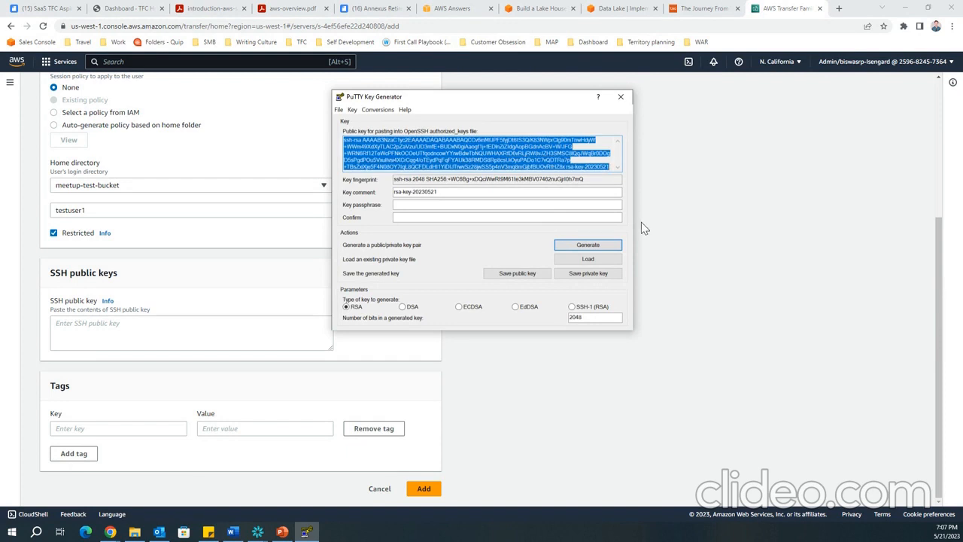
pyautogui.click(76, 322)
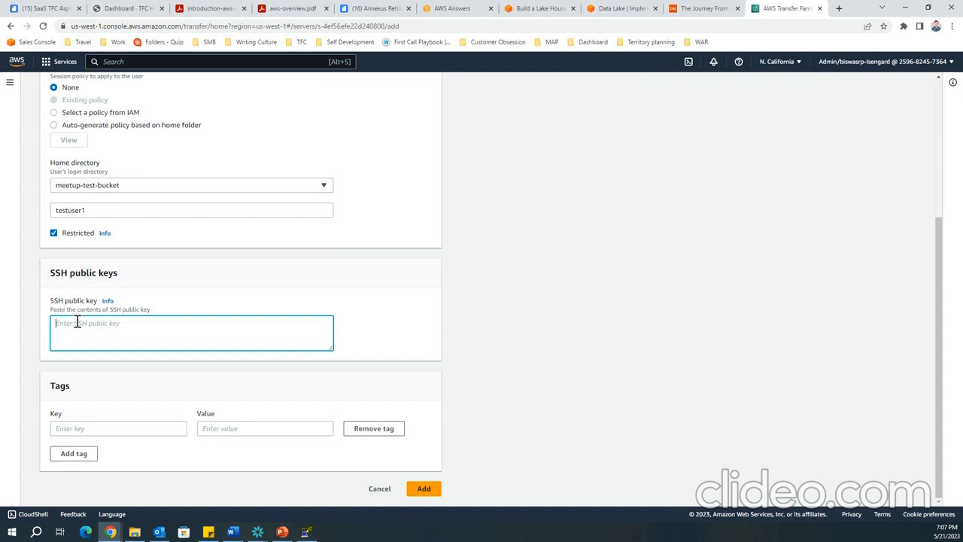
pyautogui.hotkey('ctrl', 'v')
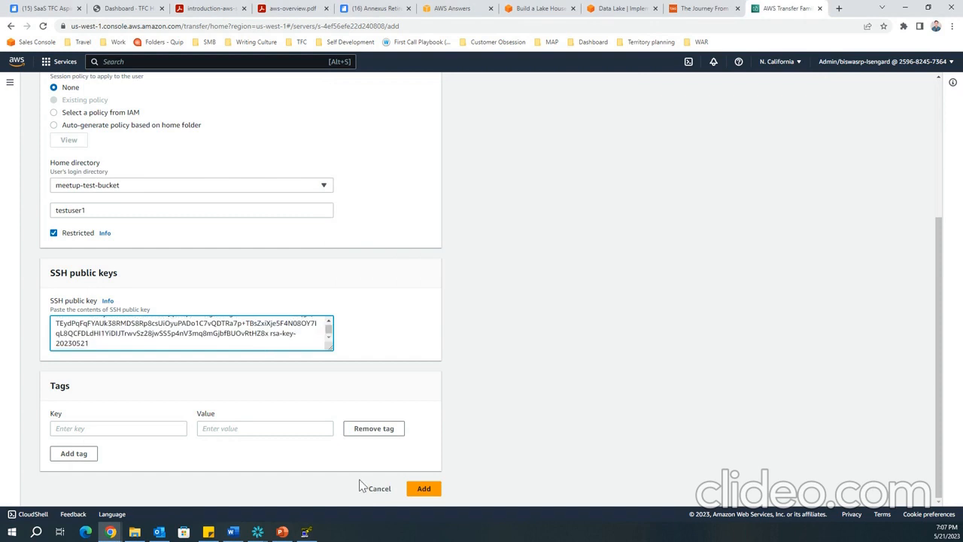
pyautogui.click(422, 489)
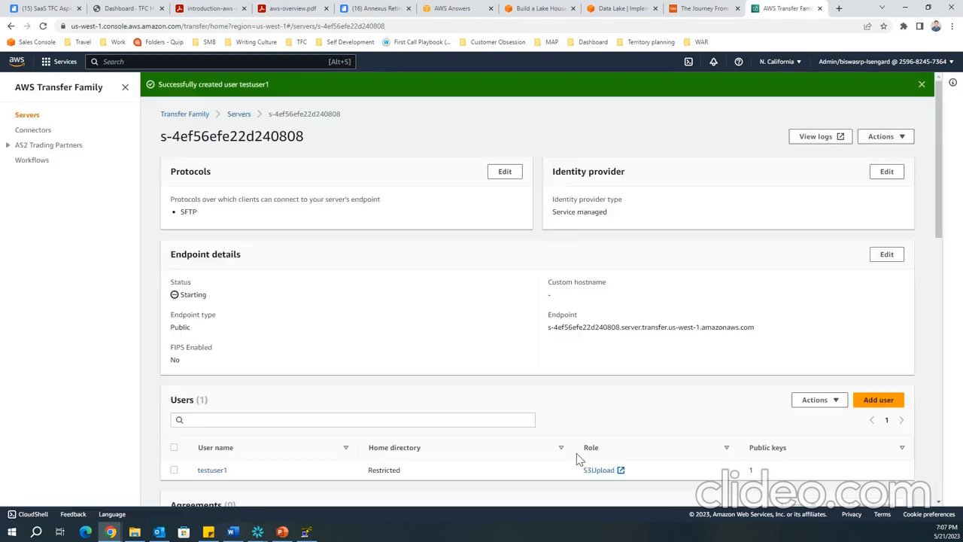
# Step: Review the server's details and user list, then return to the server list and refresh its state
pyautogui.scroll(-3, 716, 303)
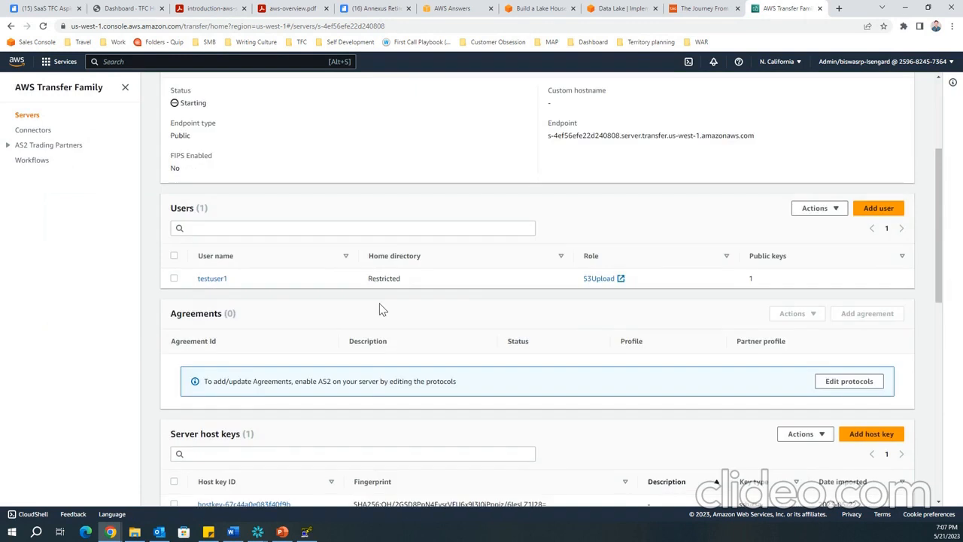
pyautogui.scroll(3, 383, 296)
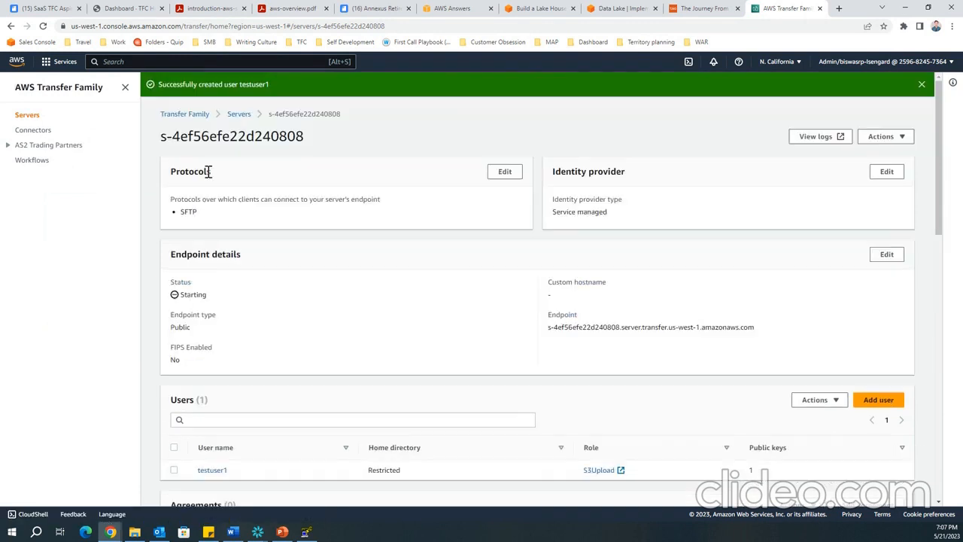
pyautogui.click(239, 114)
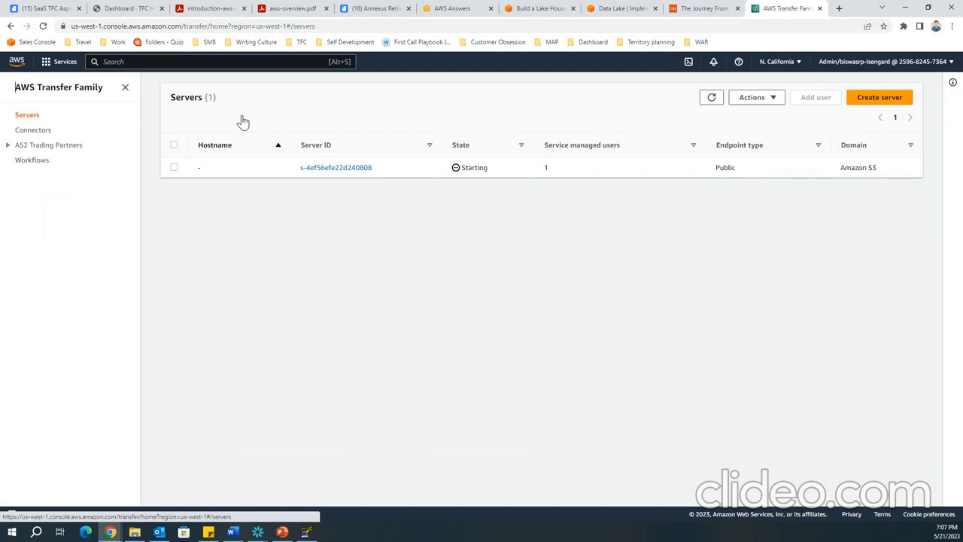
pyautogui.click(706, 103)
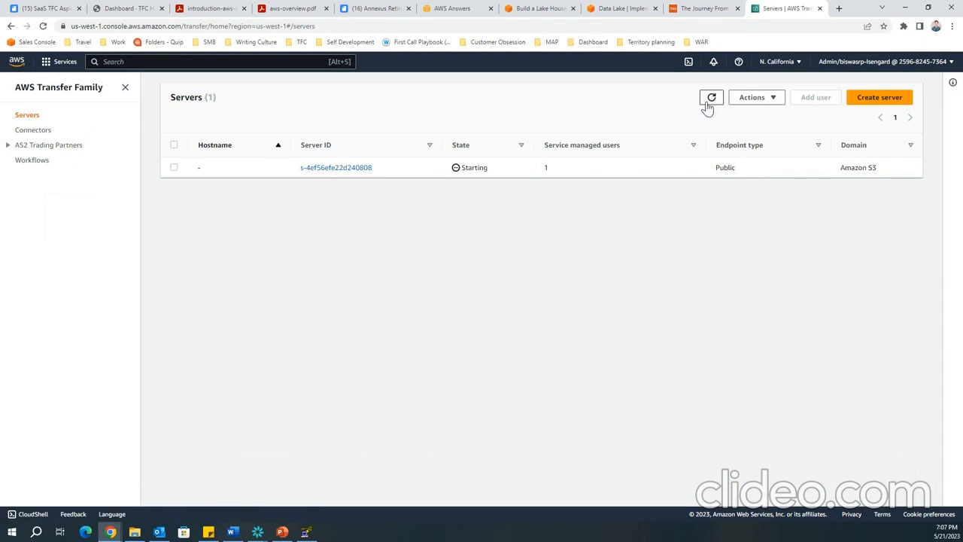
# Step: Switch to PuTTYgen and save the private key without a passphrase as testuser1 in the MFT Blog folder
pyautogui.click(307, 533)
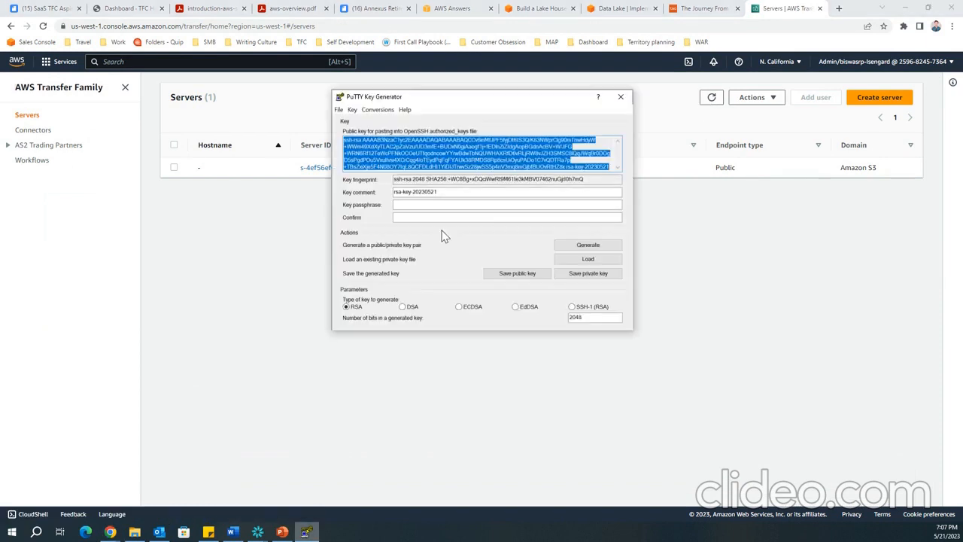
pyautogui.click(588, 274)
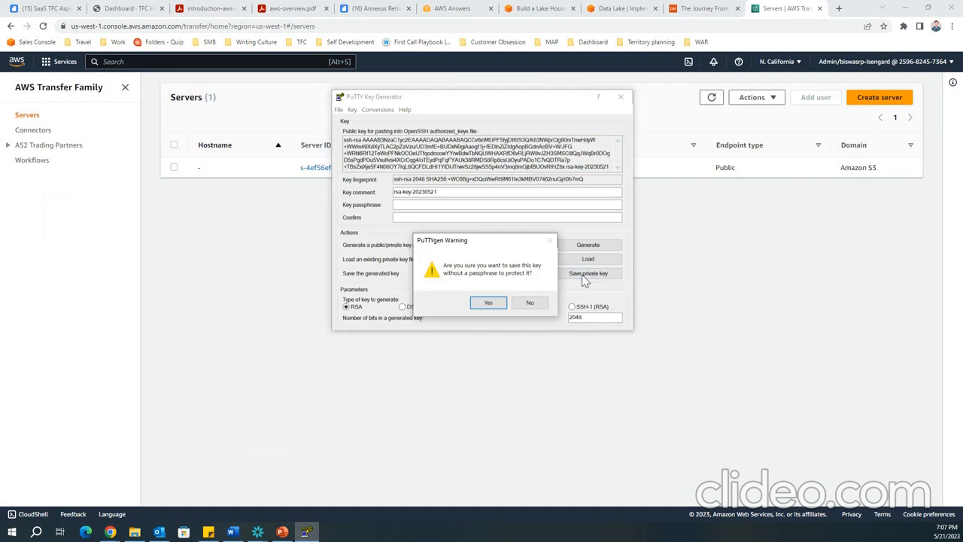
pyautogui.click(494, 302)
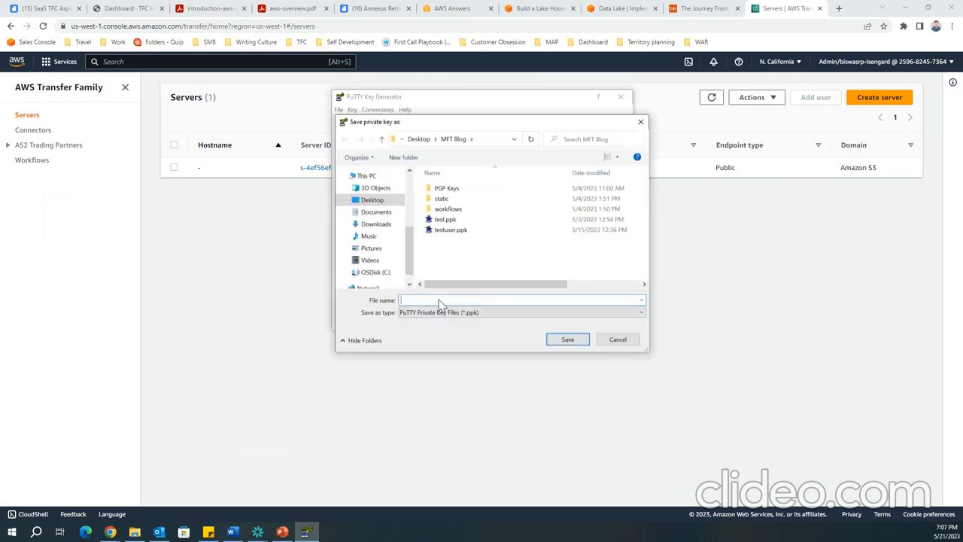
pyautogui.write('testuser1')
pyautogui.press('Return')
pyautogui.click(673, 351)
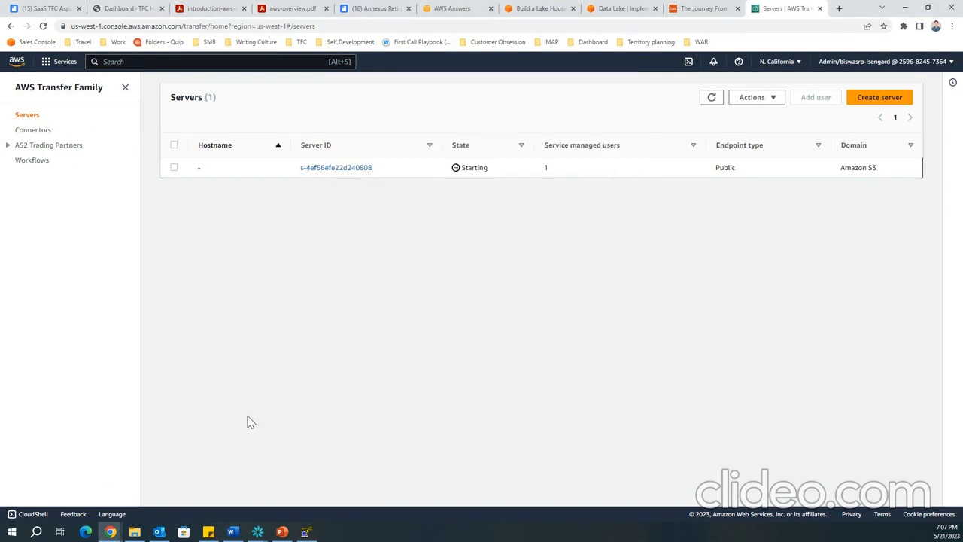
# Step: Open the server's details, and in WinSCP start a new SFTP site with the user name testuser1
pyautogui.click(337, 172)
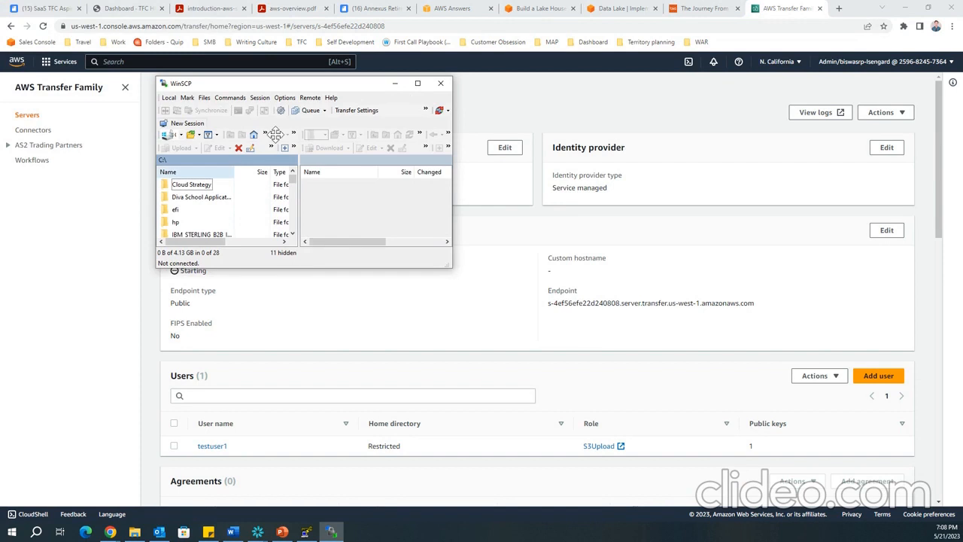
pyautogui.click(178, 134)
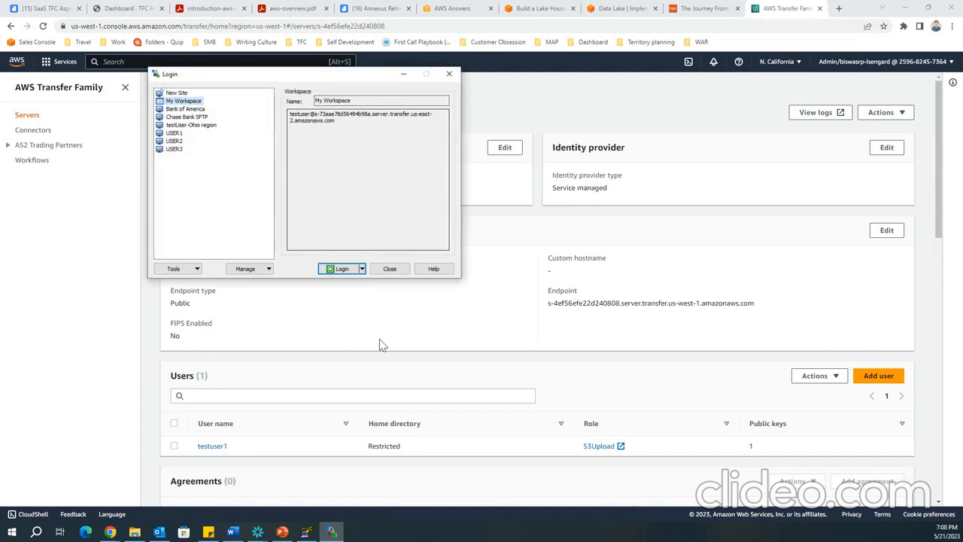
pyautogui.click(177, 92)
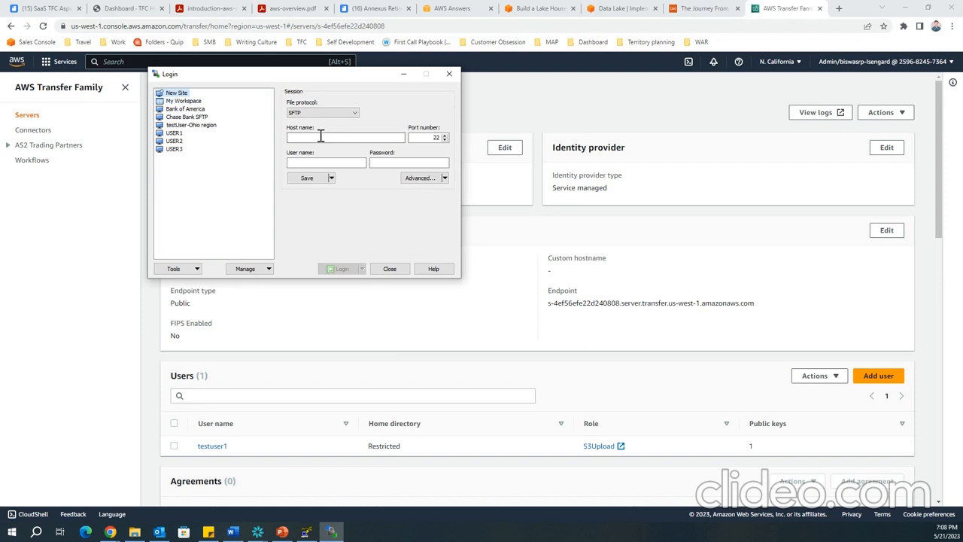
pyautogui.click(337, 164)
pyautogui.write('testuser1')
pyautogui.click(393, 163)
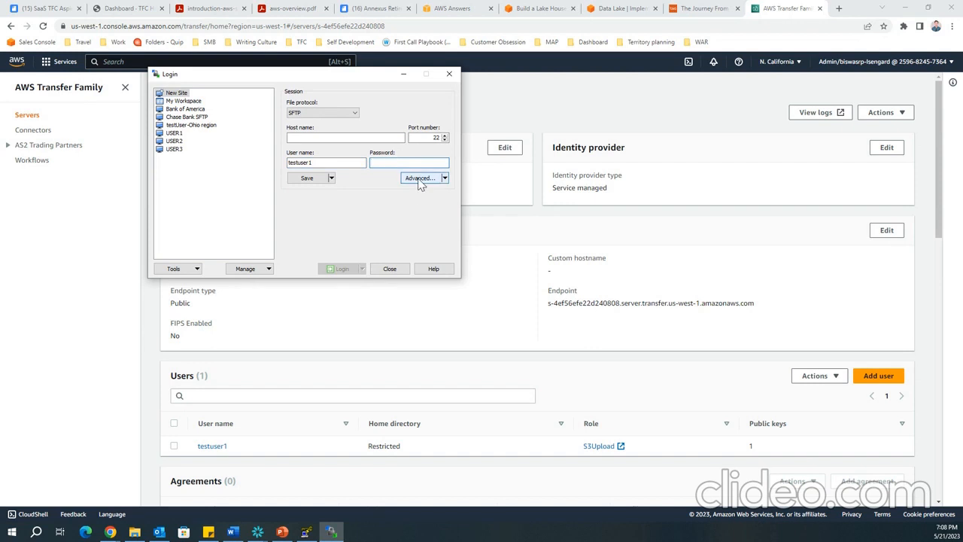
# Step: Set testuser1.ppk as the private key file in the new site's SSH authentication settings
pyautogui.click(420, 179)
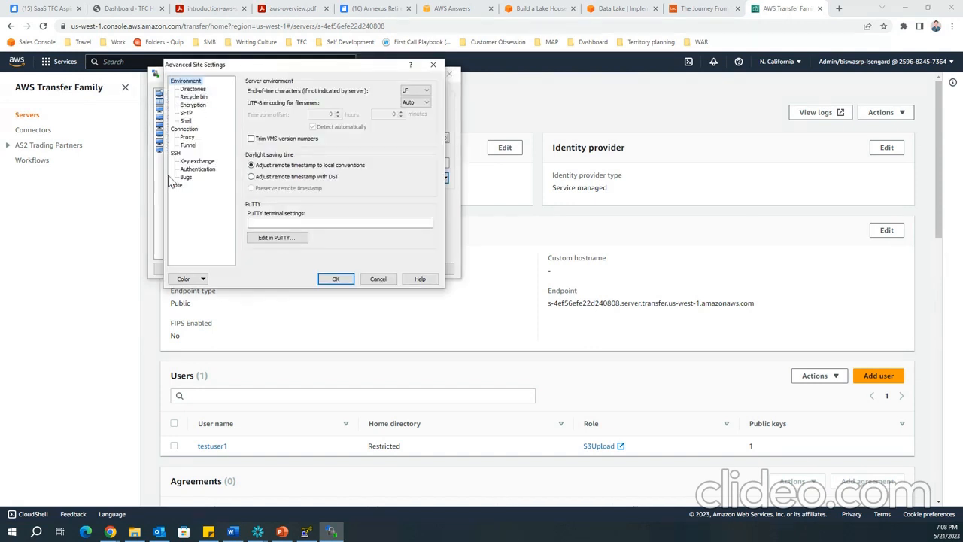
pyautogui.click(191, 169)
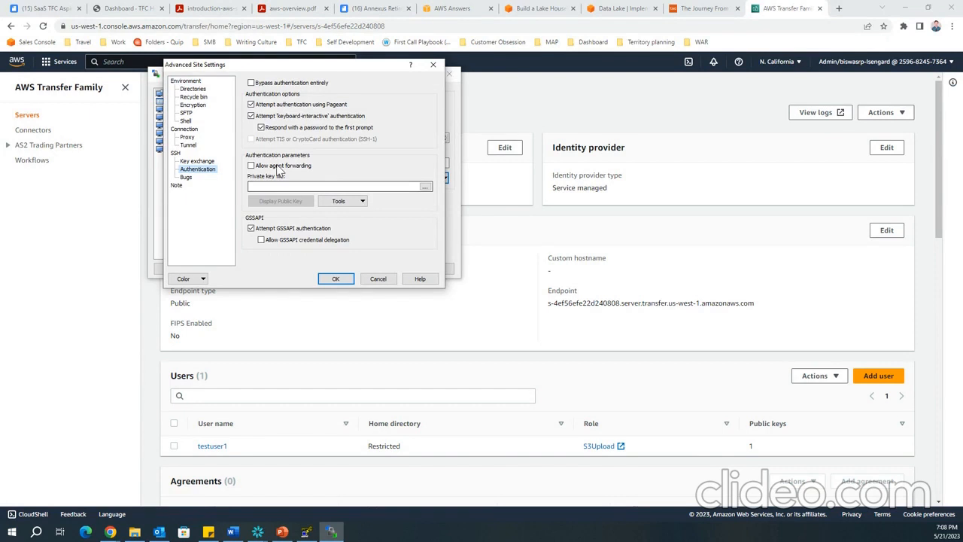
pyautogui.click(426, 187)
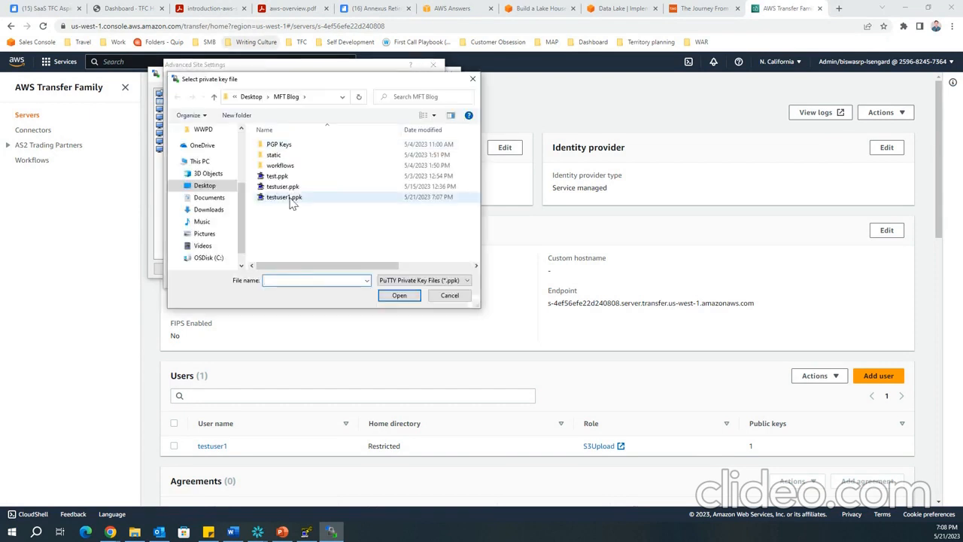
pyautogui.doubleClick(292, 201)
pyautogui.click(345, 280)
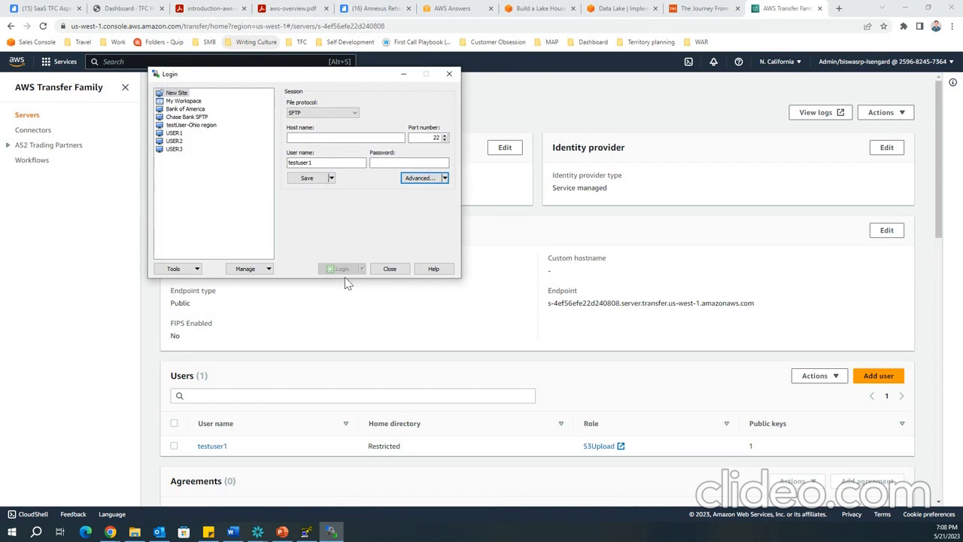
# Step: Copy the server's endpoint address from its details page and paste it as the host name of the new WinSCP site
pyautogui.click(339, 138)
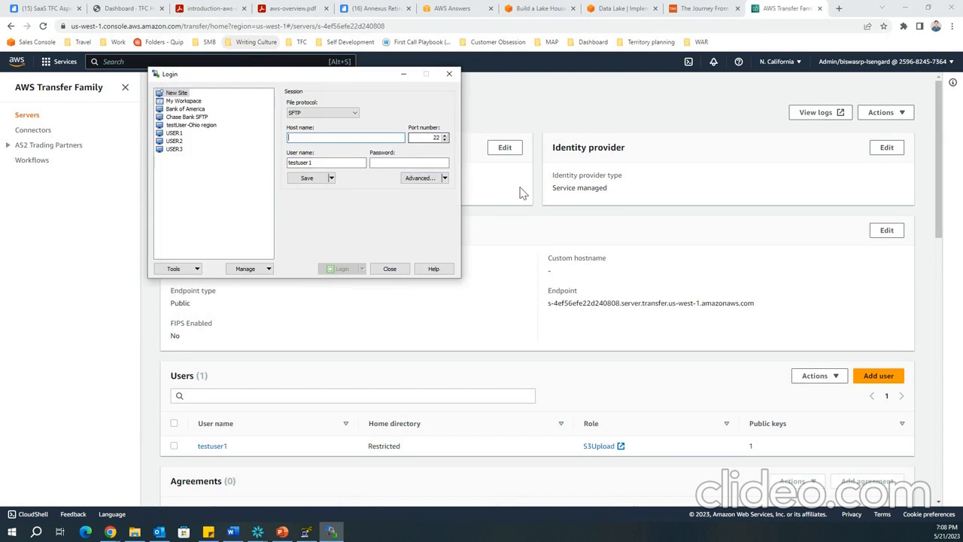
pyautogui.click(600, 303)
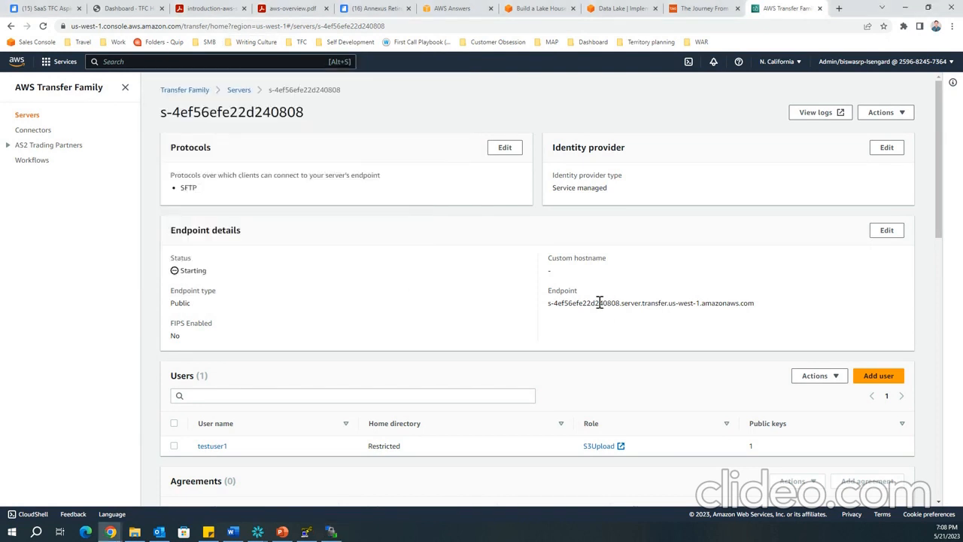
pyautogui.moveTo(549, 303); pyautogui.dragTo(768, 313)
pyautogui.hotkey('ctrl', 'c')
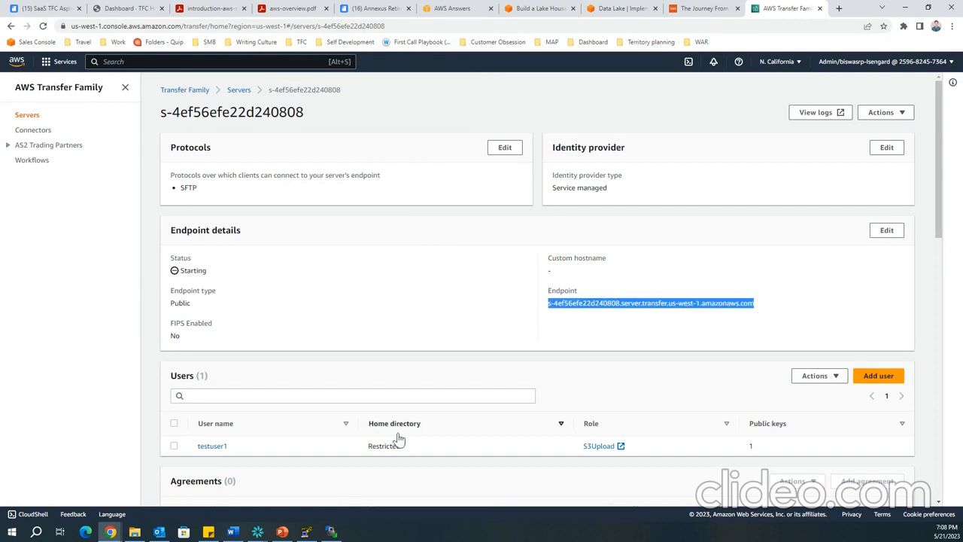
pyautogui.click(331, 532)
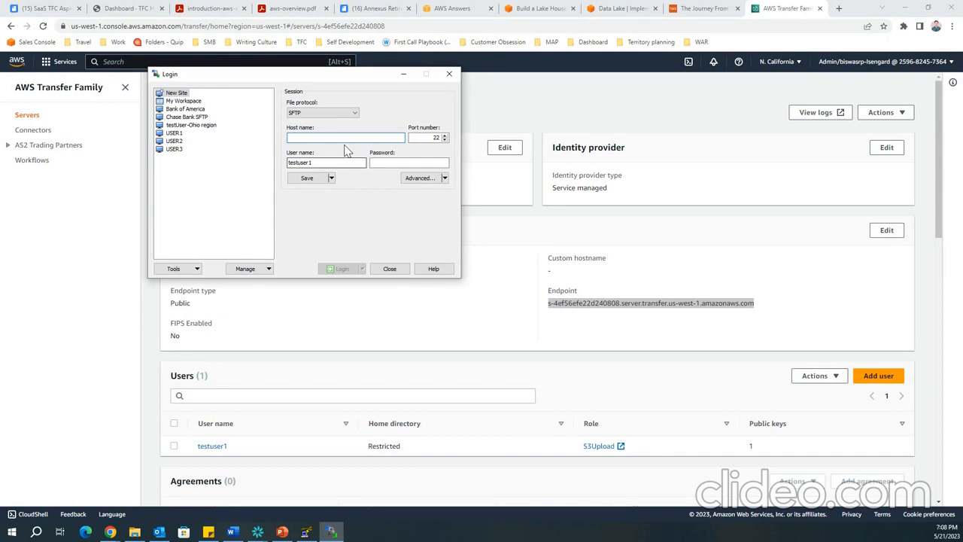
pyautogui.hotkey('ctrl', 'v')
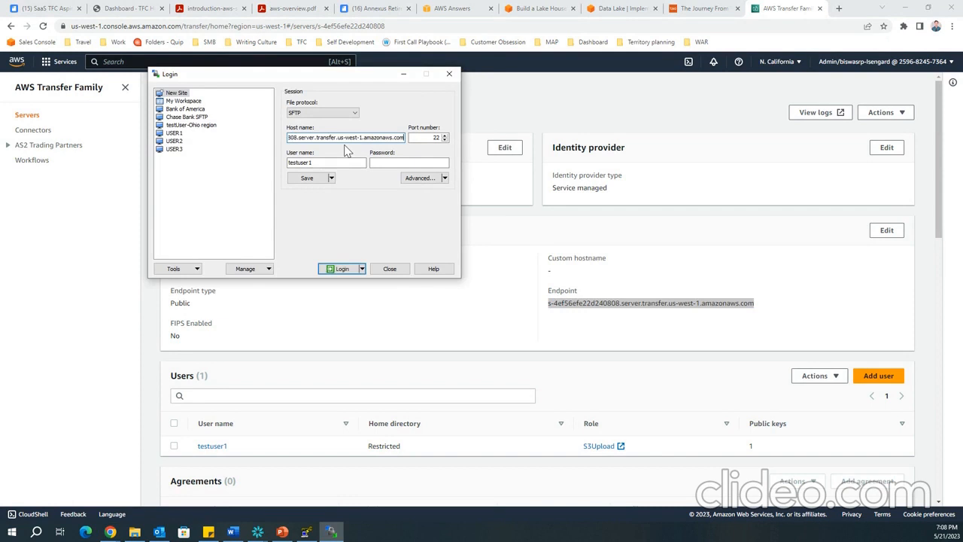
# Step: Return to the Transfer Family server list, refresh the server's state, and switch back to the WinSCP login
pyautogui.click(531, 230)
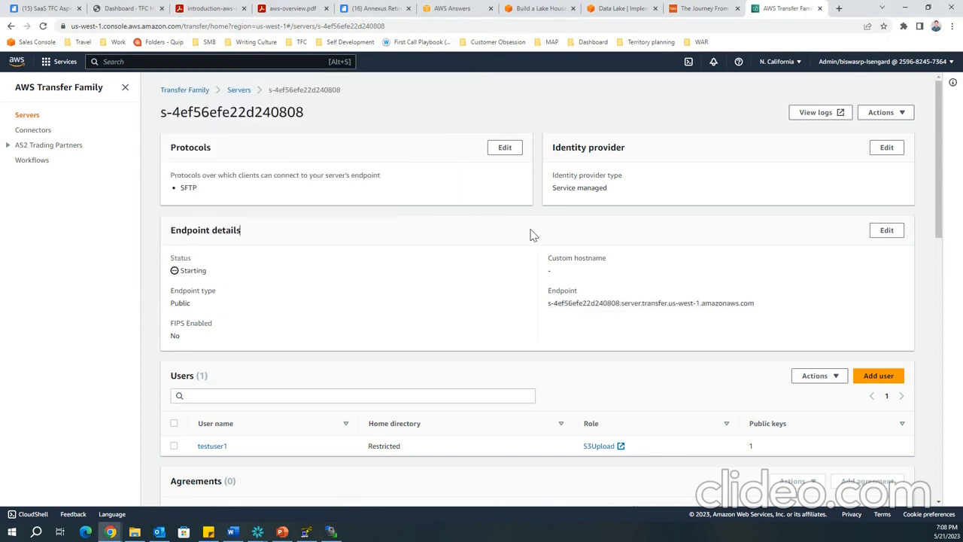
pyautogui.click(241, 90)
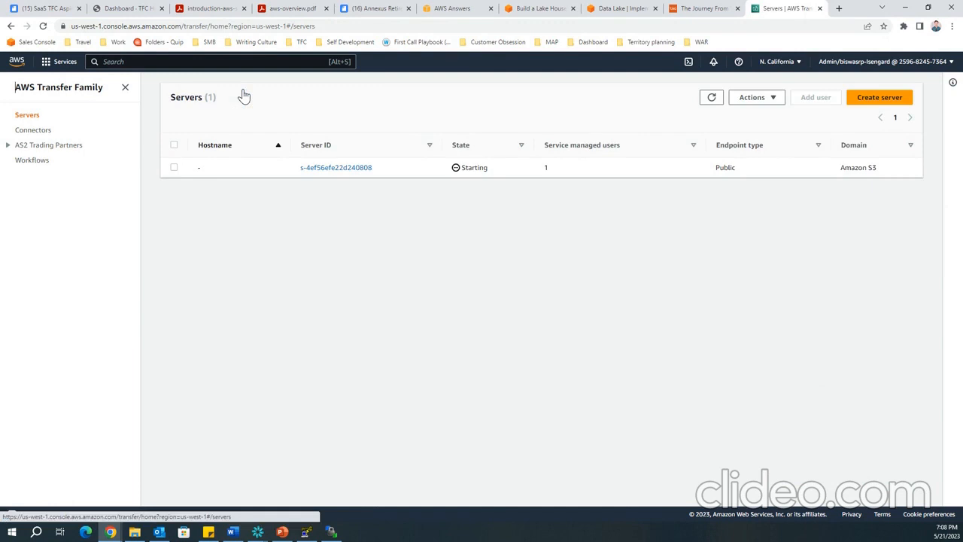
pyautogui.click(712, 99)
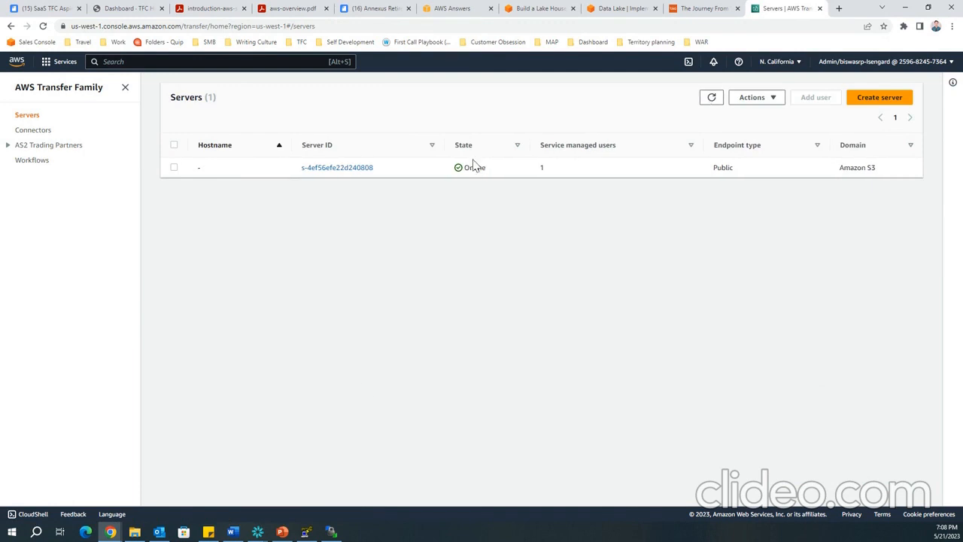
pyautogui.click(325, 533)
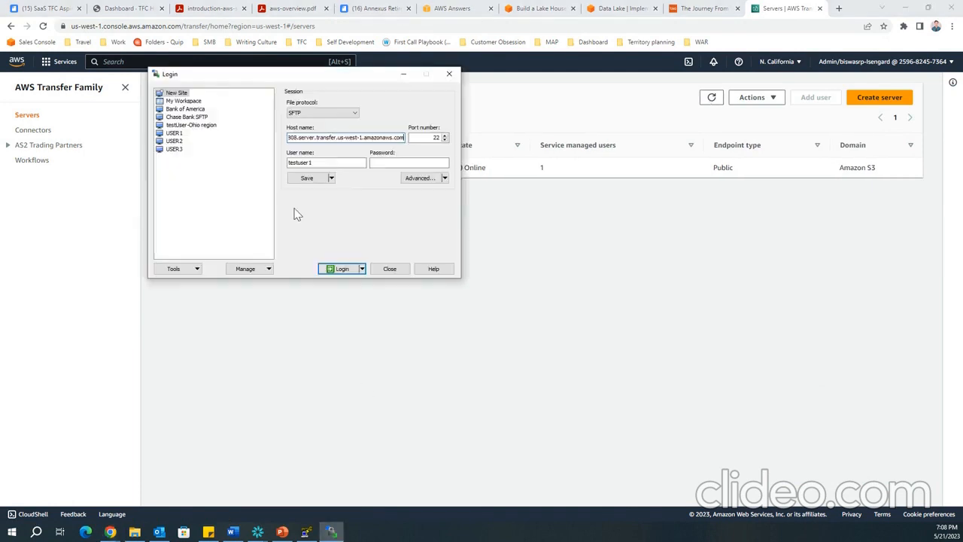
# Step: In the AWS console, find the S3 buckets and open meetup-test-bucket to check its objects
pyautogui.click(469, 248)
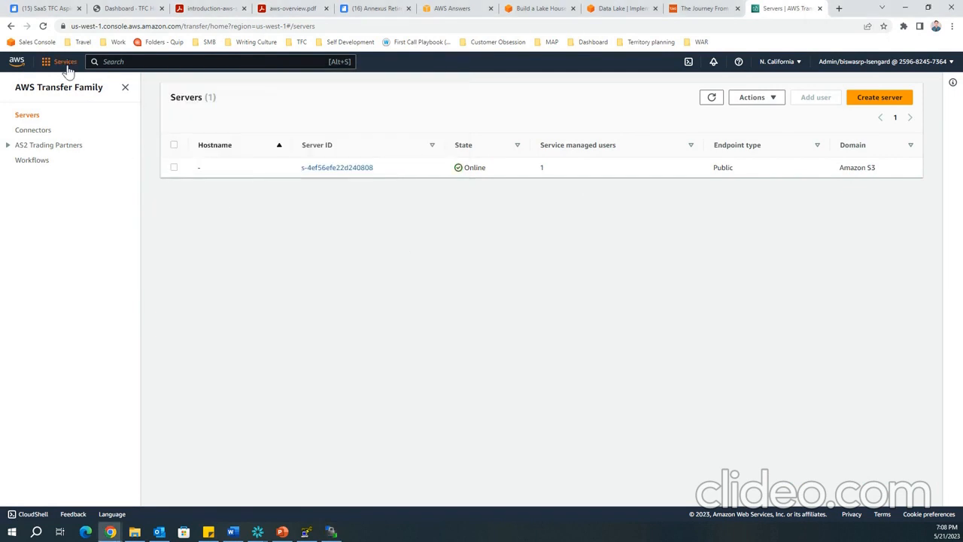
pyautogui.click(115, 65)
pyautogui.write('s3')
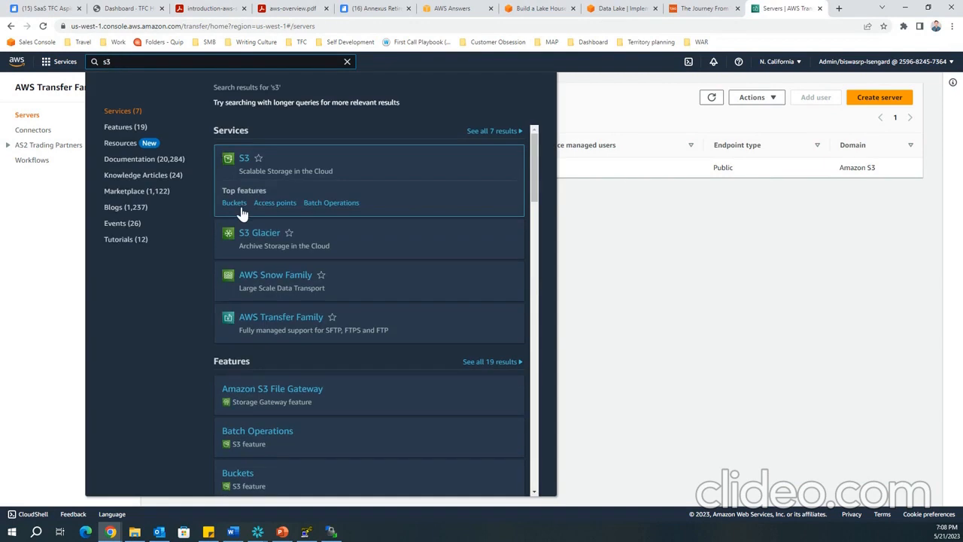
pyautogui.click(234, 205)
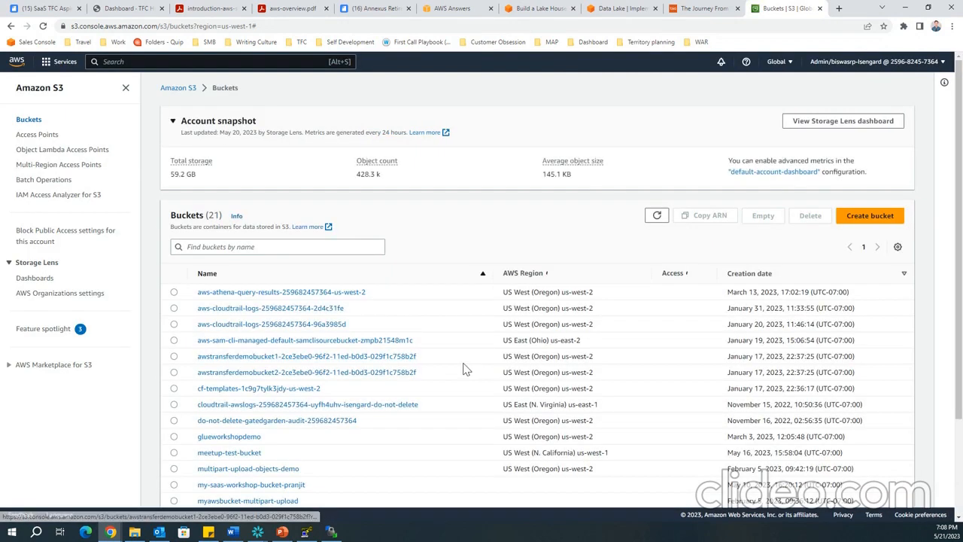
pyautogui.scroll(-2, 462, 368)
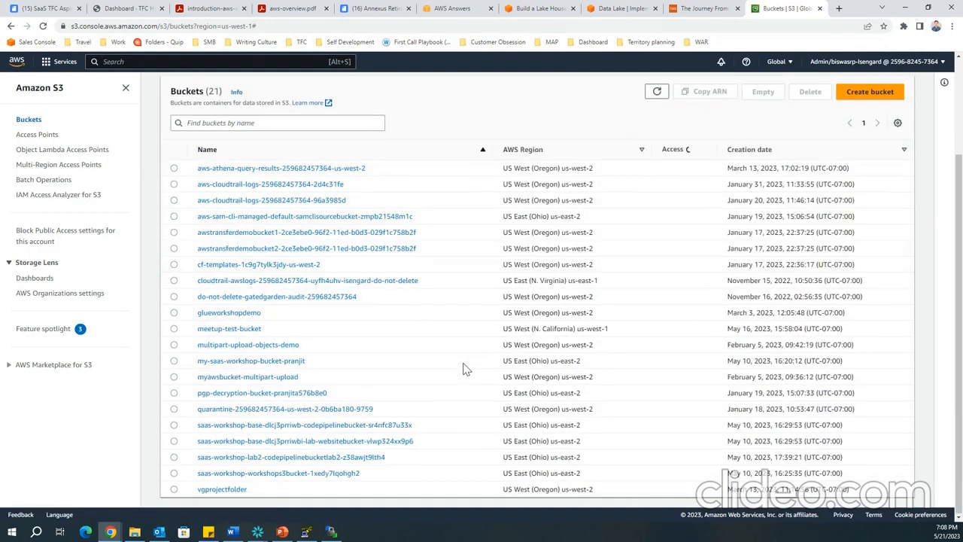
pyautogui.click(228, 329)
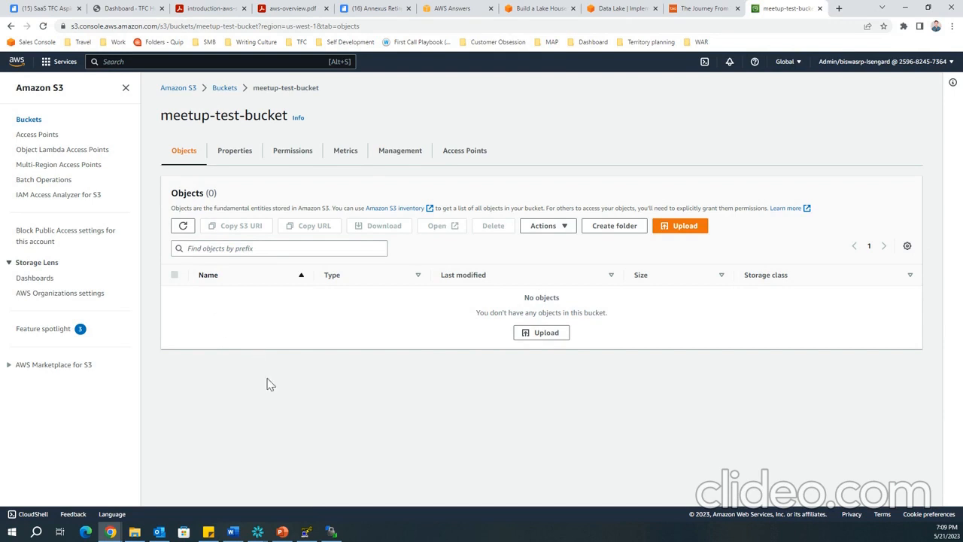
# Step: Log in to the SFTP server from WinSCP, accept the unknown server's host key, and maximize the session window
pyautogui.click(332, 532)
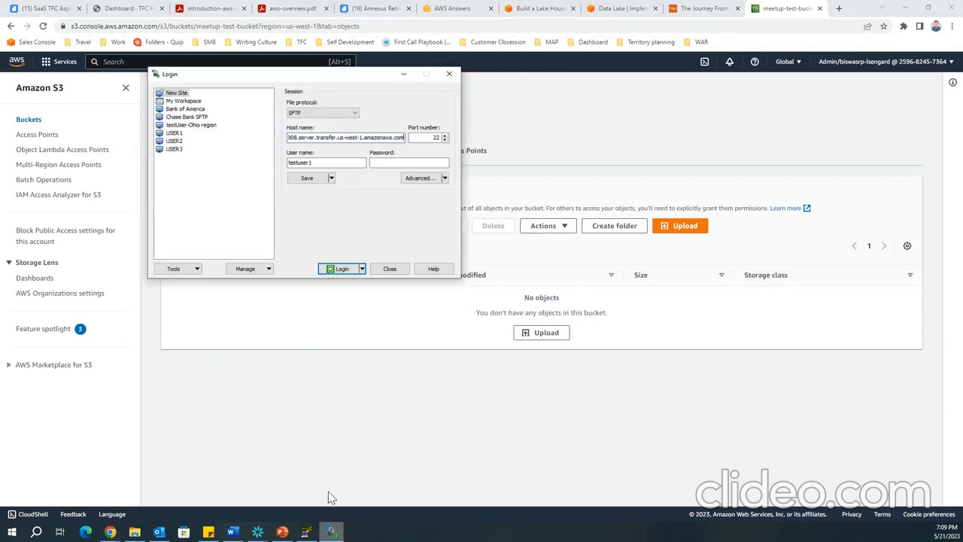
pyautogui.click(344, 269)
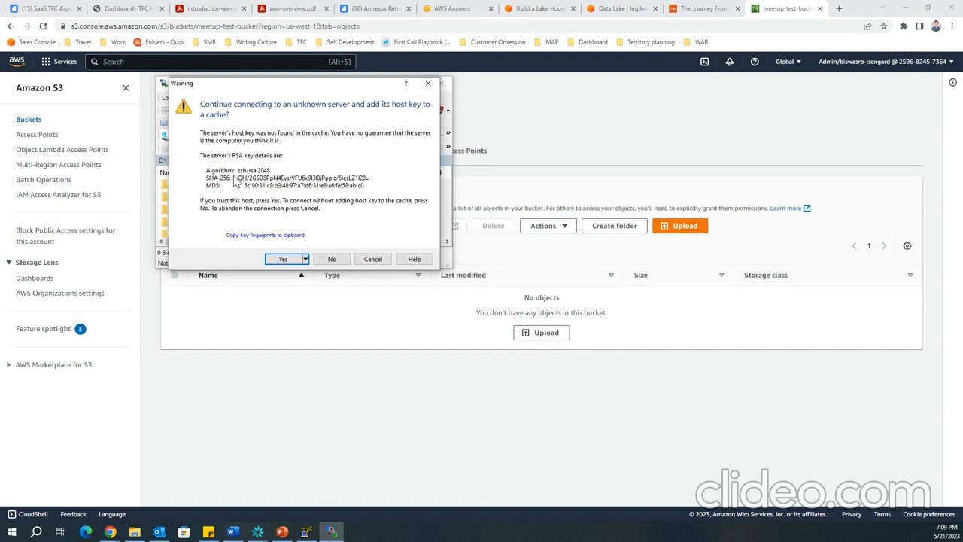
pyautogui.click(283, 260)
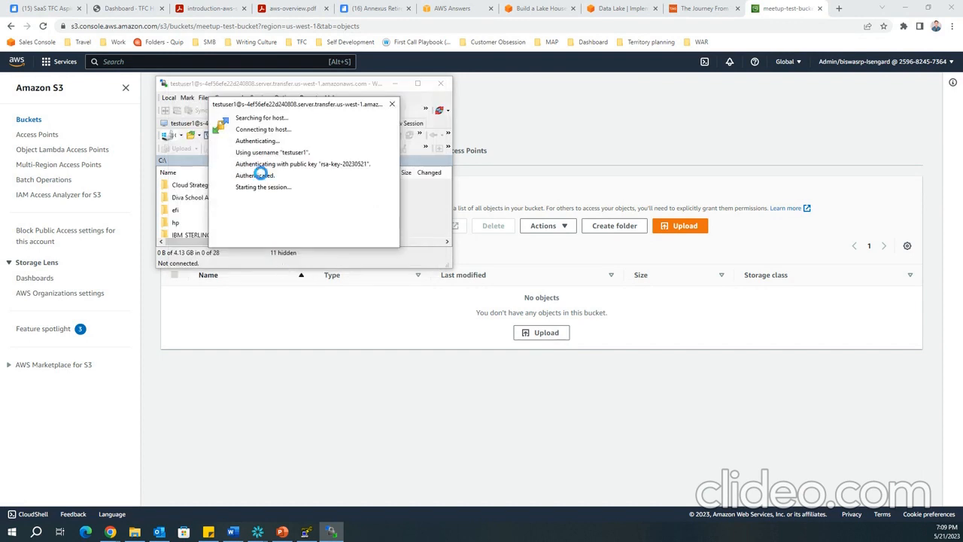
pyautogui.click(418, 83)
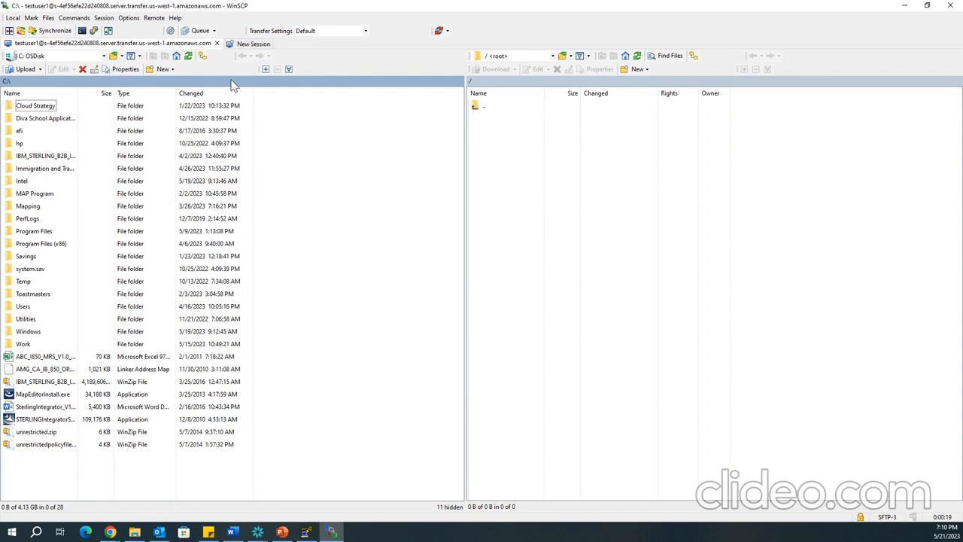
# Step: Upload unrestricted.zip from the local C: drive to the root folder of the SFTP server
pyautogui.moveTo(47, 438); pyautogui.dragTo(616, 337)
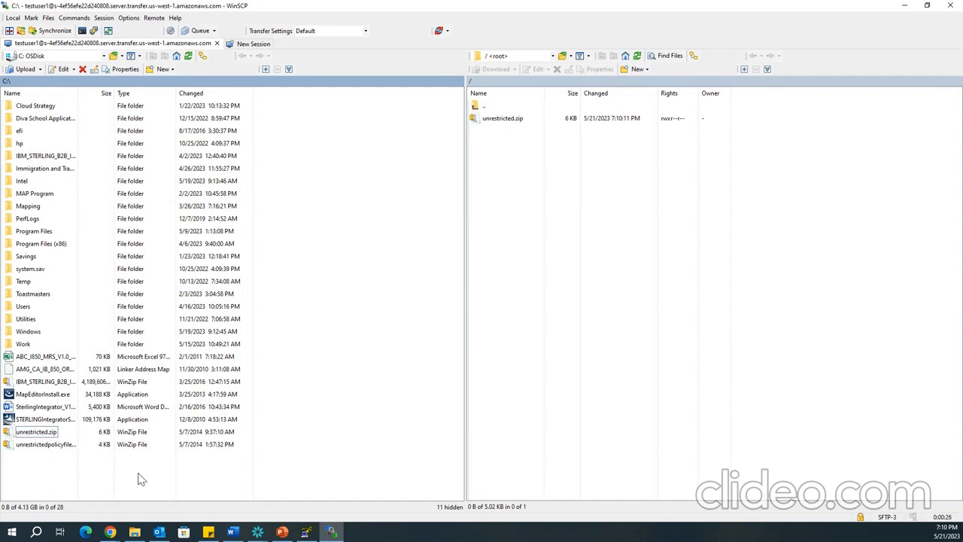
pyautogui.rightClick(566, 227)
pyautogui.click(248, 421)
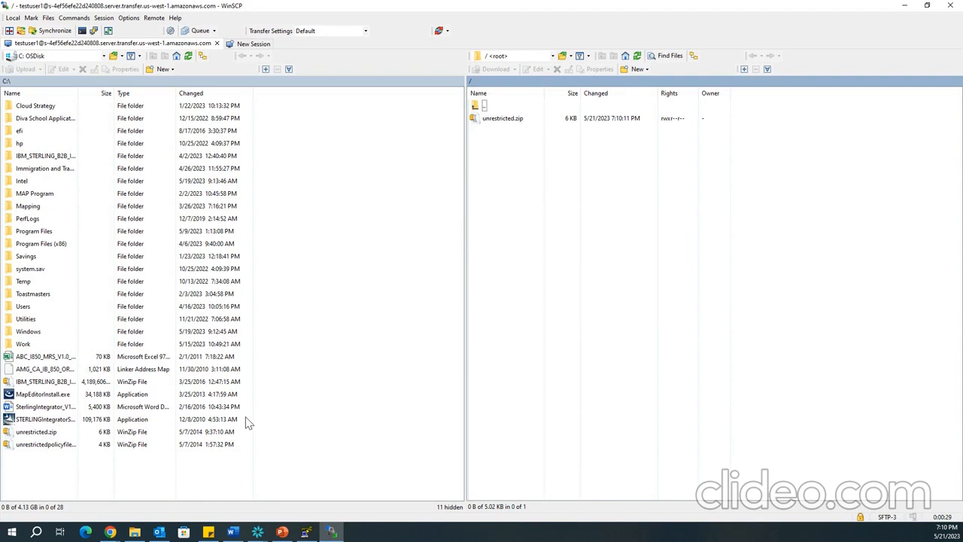
# Step: Switch to meetup-test-bucket in the browser, refresh its objects, and open the testuser1/ folder to check the uploaded file
pyautogui.moveTo(111, 533)
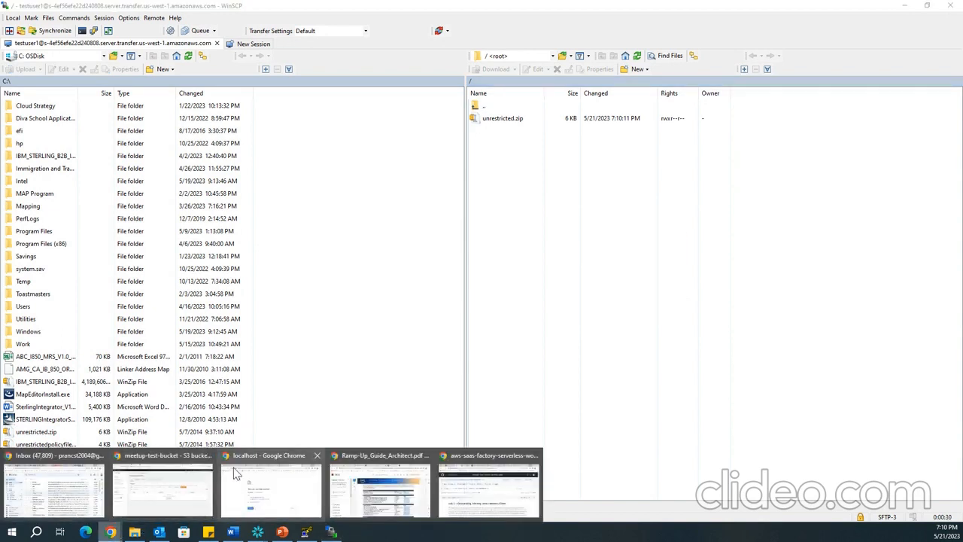
pyautogui.click(162, 493)
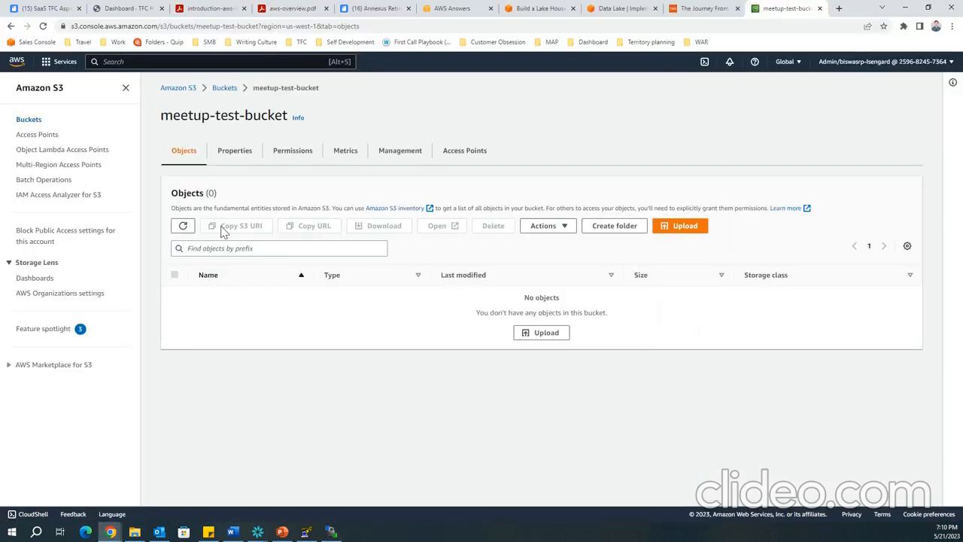
pyautogui.click(183, 227)
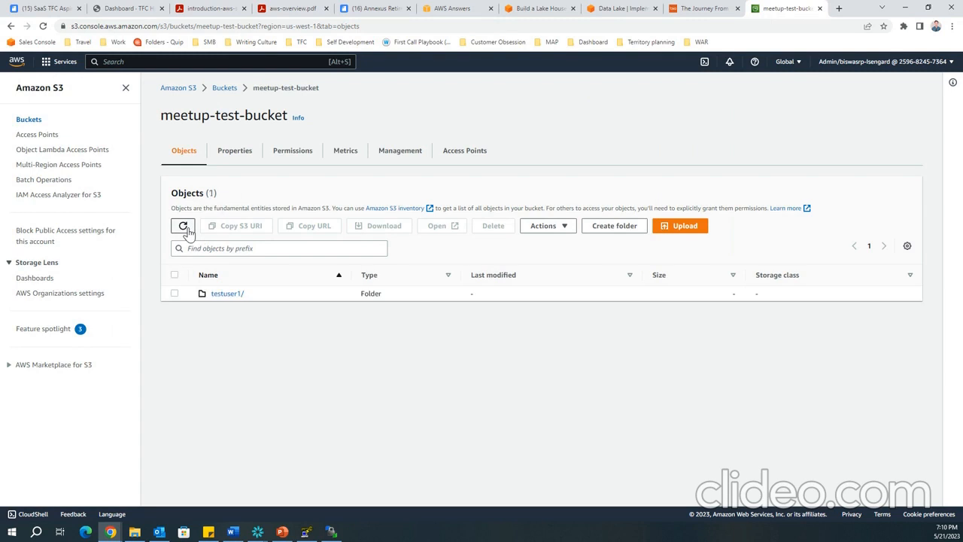
pyautogui.click(234, 299)
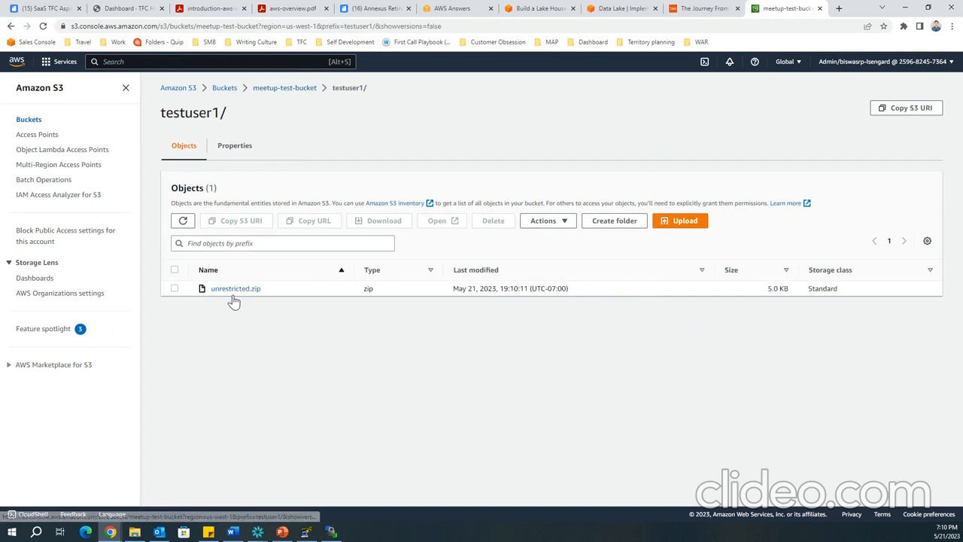